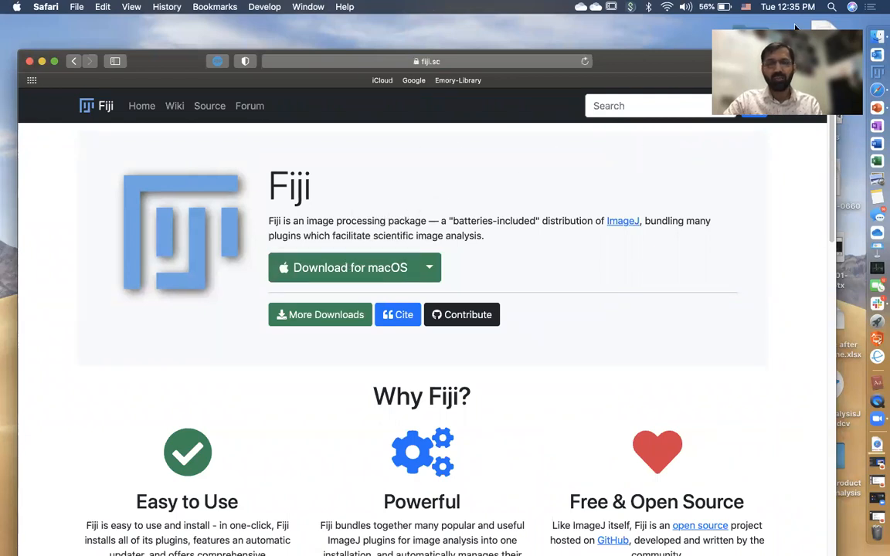
Locate the finished Fiji download in the Downloads folder and launch the Fiji application from there.
{"action": "left_click_drag", "start_coordinate": [704, 63], "coordinate": [699, 150]}
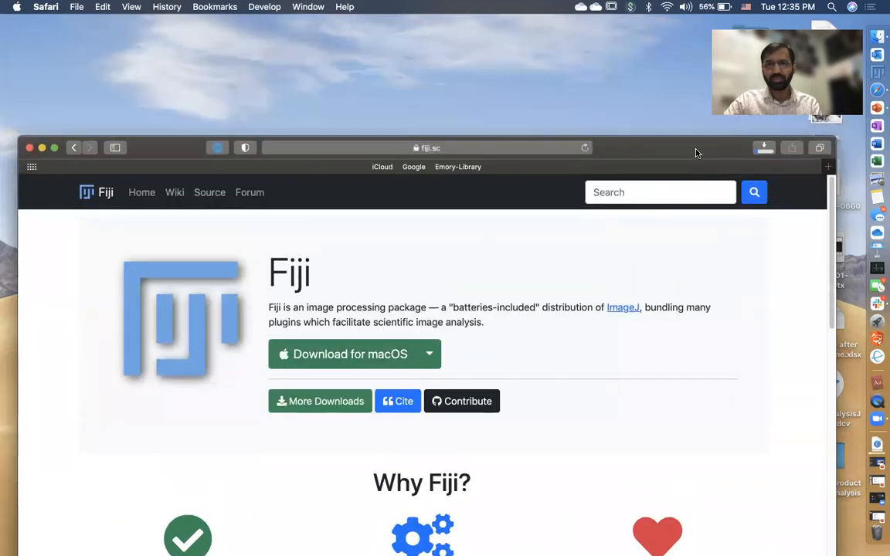
{"action": "left_click", "coordinate": [765, 150]}
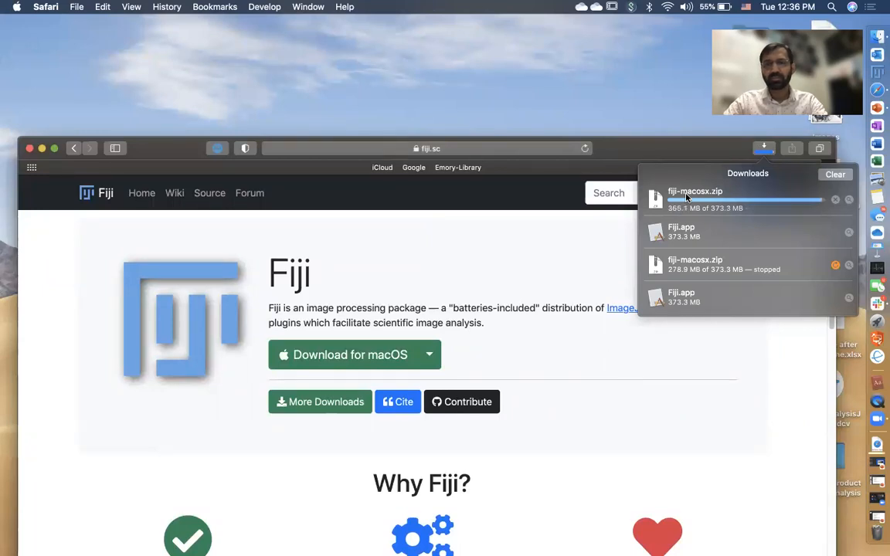
{"action": "double_click", "coordinate": [686, 198]}
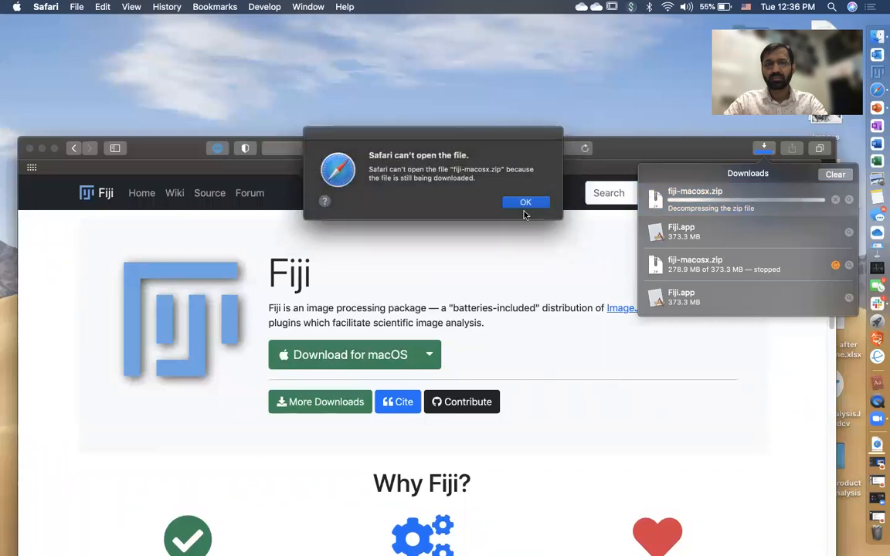
{"action": "left_click", "coordinate": [525, 204]}
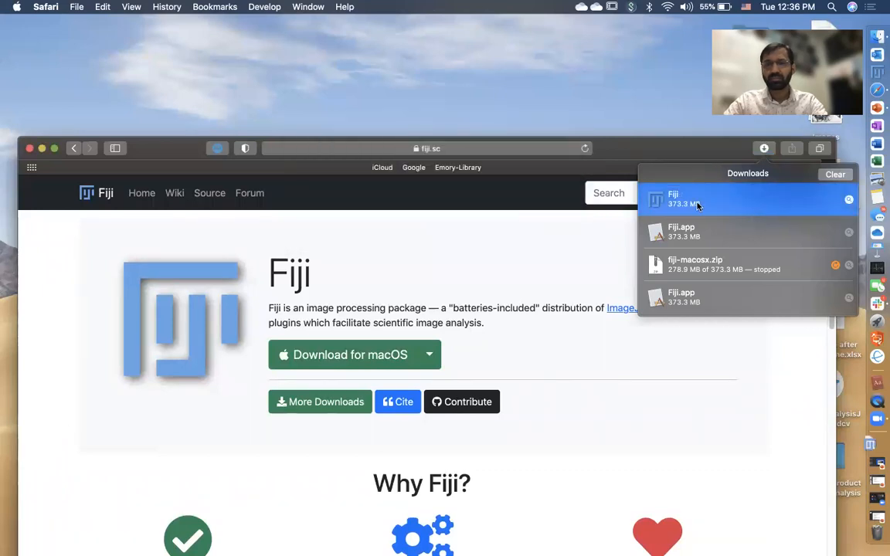
{"action": "left_click", "coordinate": [849, 199]}
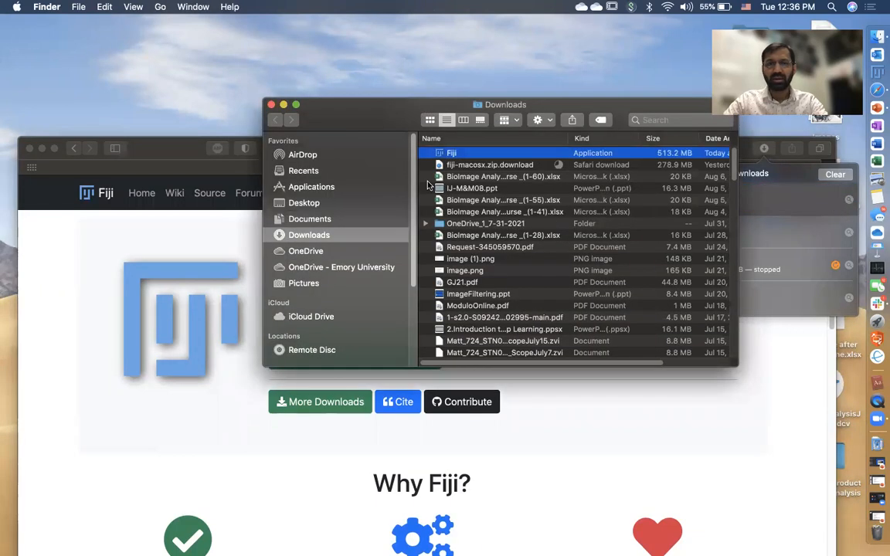
{"action": "double_click", "coordinate": [459, 158]}
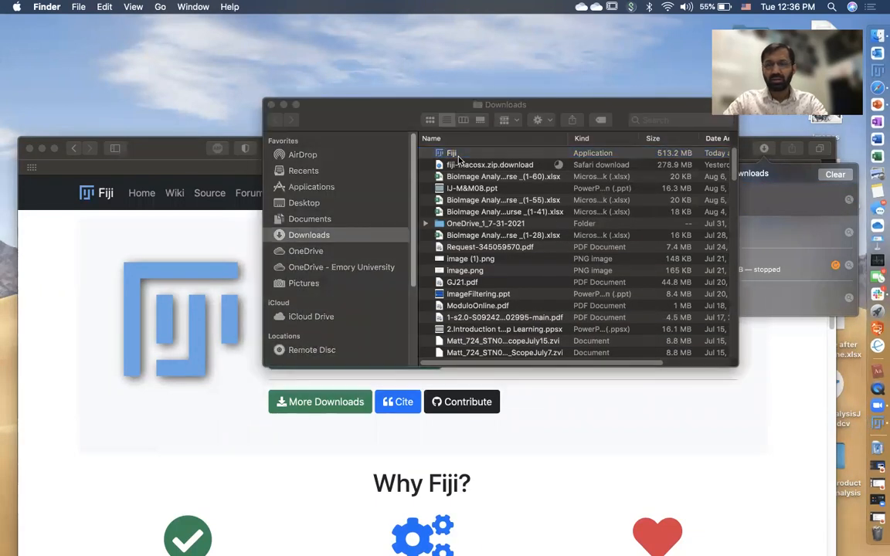
Keep the running Fiji application permanently in the Dock.
{"action": "right_click", "coordinate": [879, 424]}
{"action": "mouse_move", "coordinate": [806, 391]}
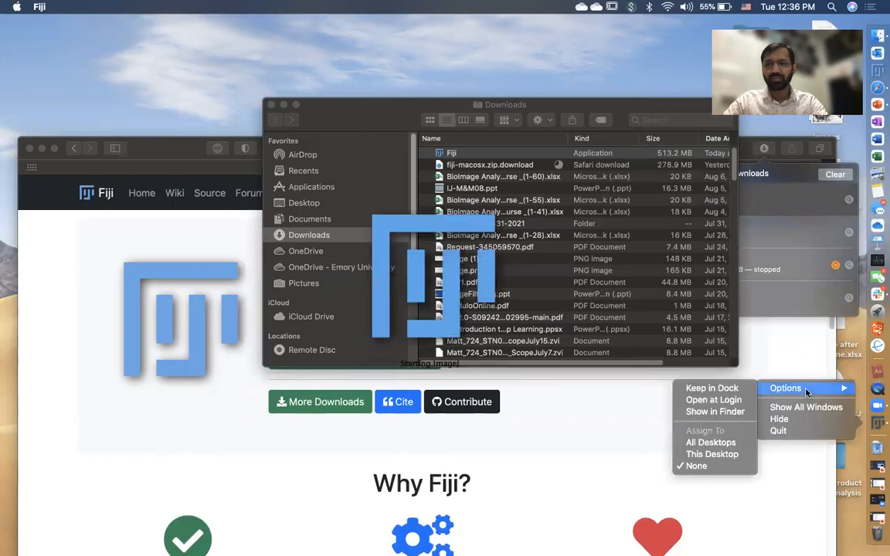
{"action": "left_click", "coordinate": [732, 390]}
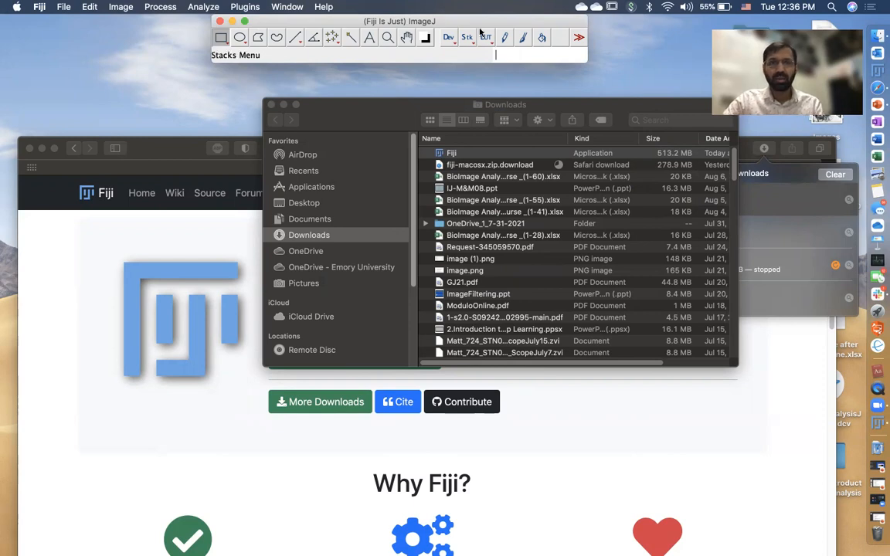
Run Fiji's Update command and show the details of its file check while it progresses.
{"action": "left_click", "coordinate": [324, 7]}
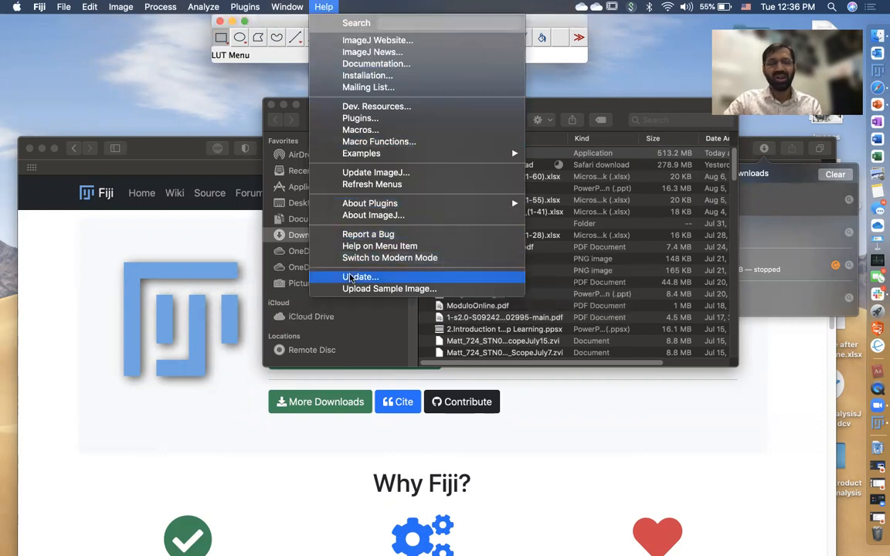
{"action": "left_click", "coordinate": [323, 7]}
{"action": "left_click", "coordinate": [323, 6]}
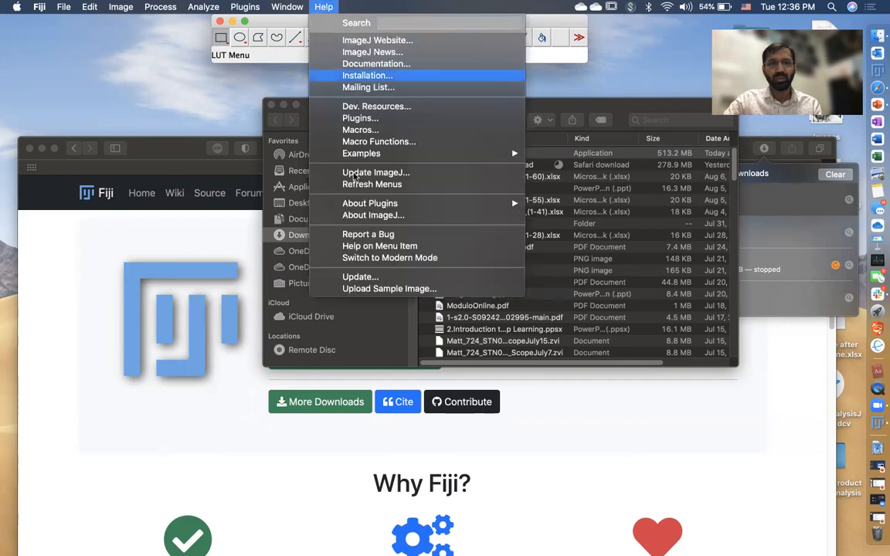
{"action": "left_click", "coordinate": [360, 277]}
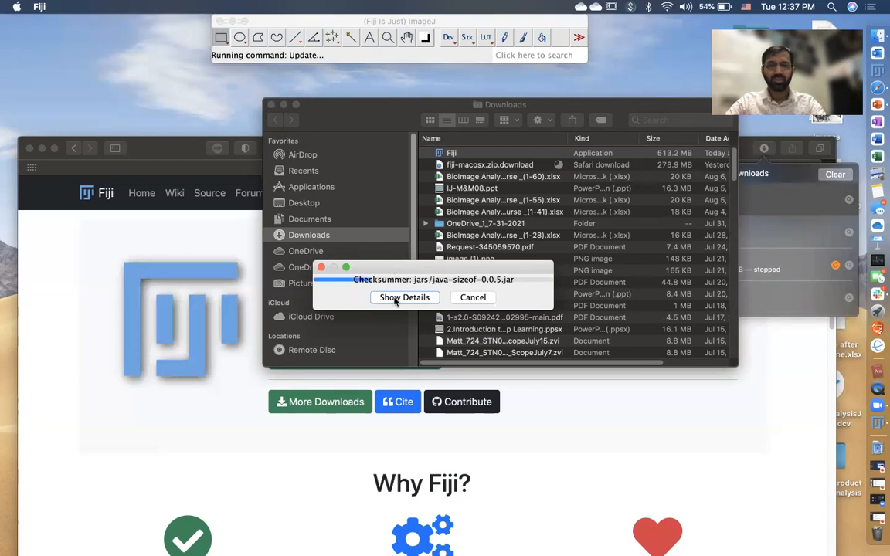
{"action": "left_click", "coordinate": [396, 299]}
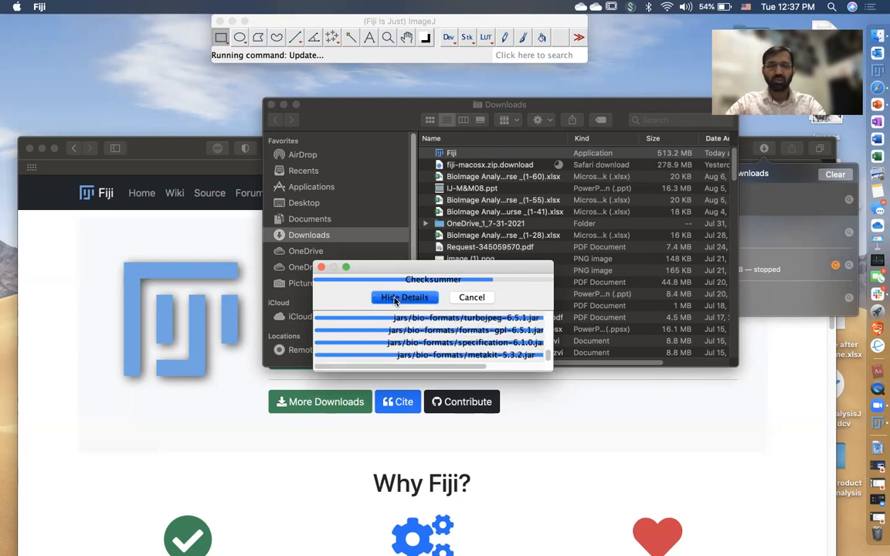
{"action": "left_click", "coordinate": [395, 298]}
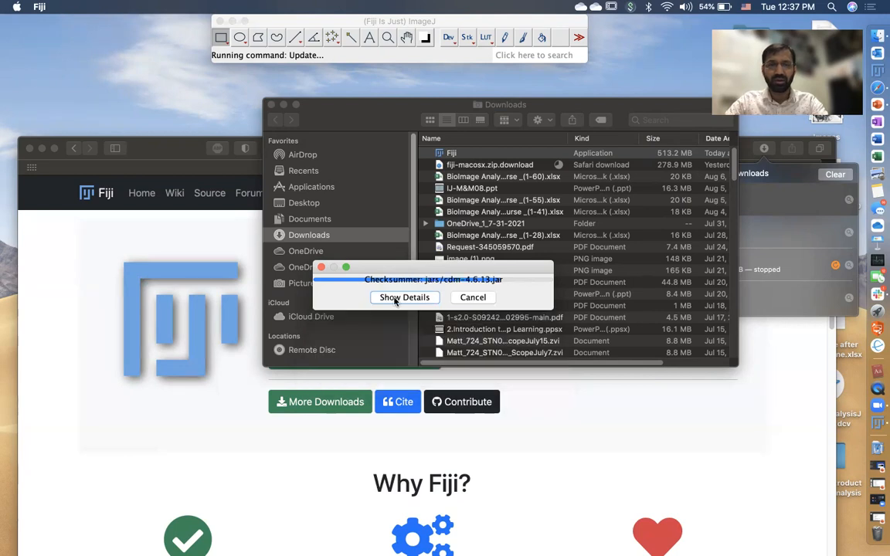
{"action": "left_click", "coordinate": [395, 299]}
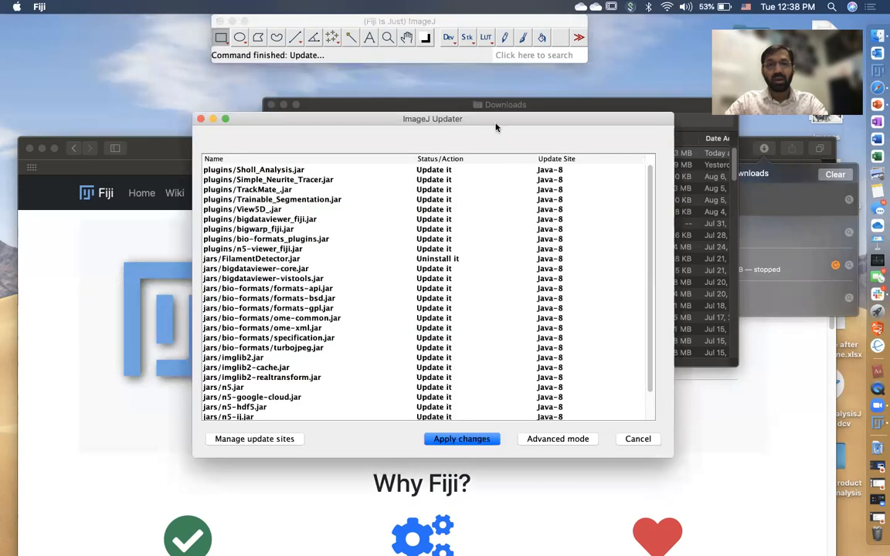
Review the files listed in the ImageJ Updater, apply all the changes, and restart Fiji.
{"action": "left_click_drag", "start_coordinate": [495, 121], "coordinate": [501, 83]}
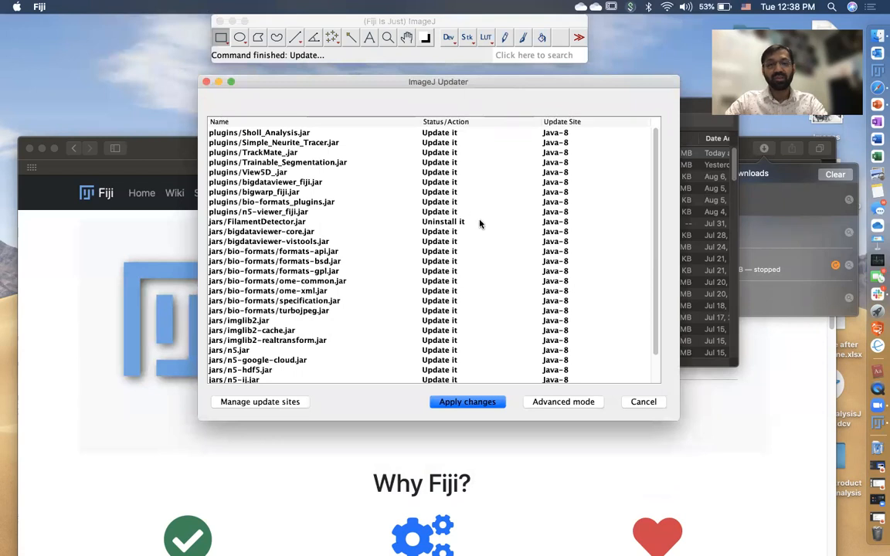
{"action": "scroll", "coordinate": [447, 289], "scroll_direction": "down", "scroll_amount": 3}
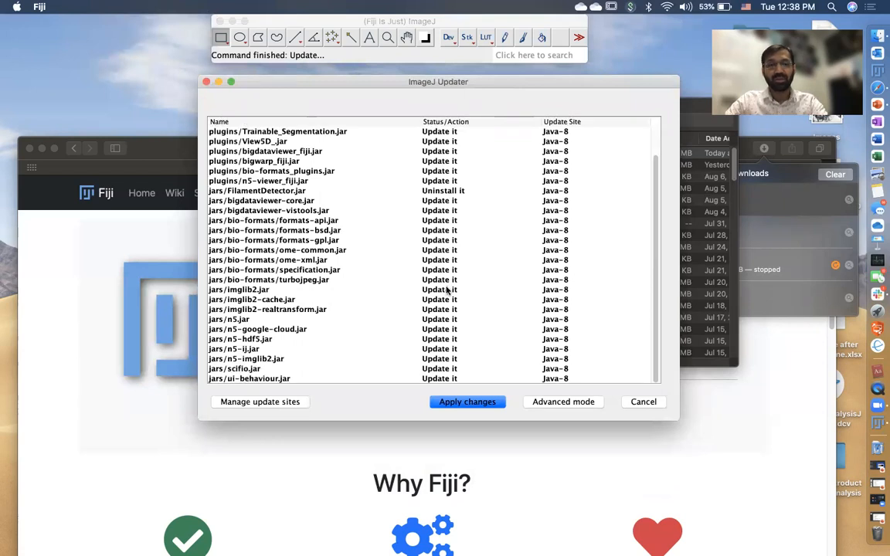
{"action": "scroll", "coordinate": [403, 261], "scroll_direction": "up", "scroll_amount": 3}
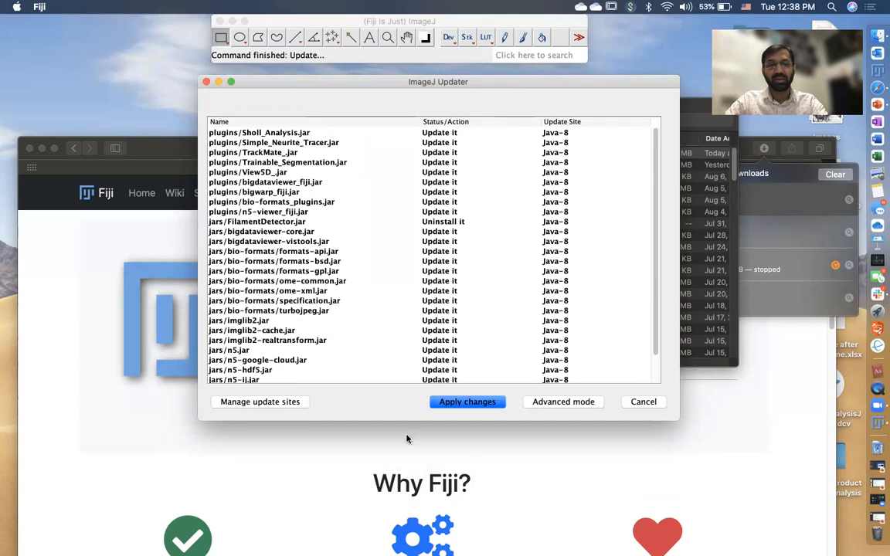
{"action": "left_click", "coordinate": [462, 405]}
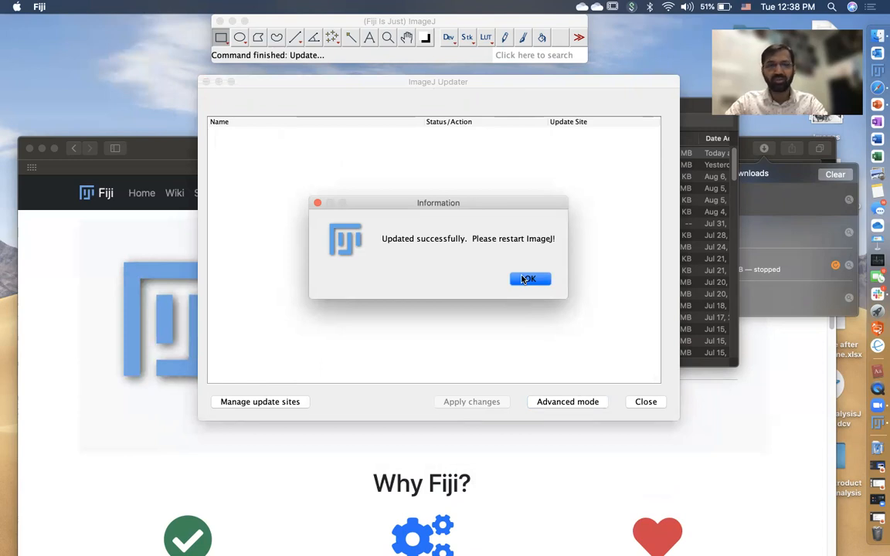
{"action": "left_click", "coordinate": [523, 280]}
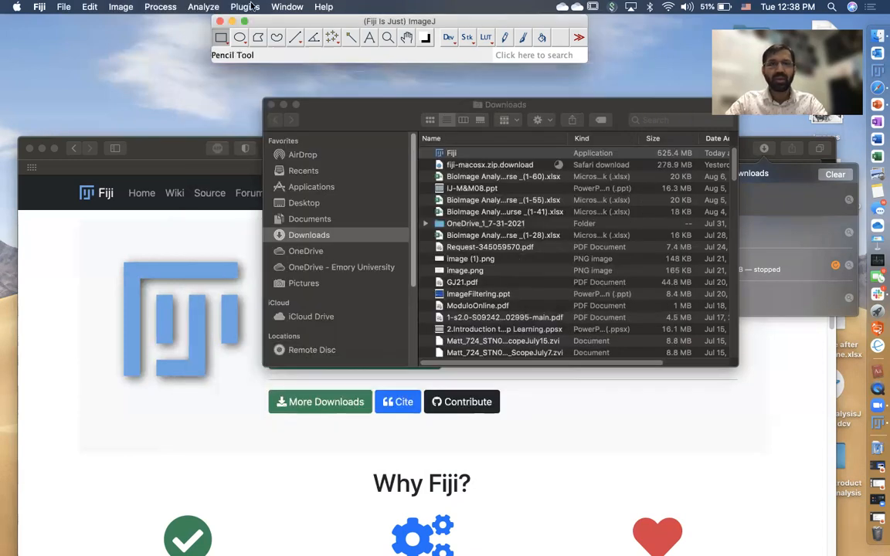
{"action": "key", "text": "super+q"}
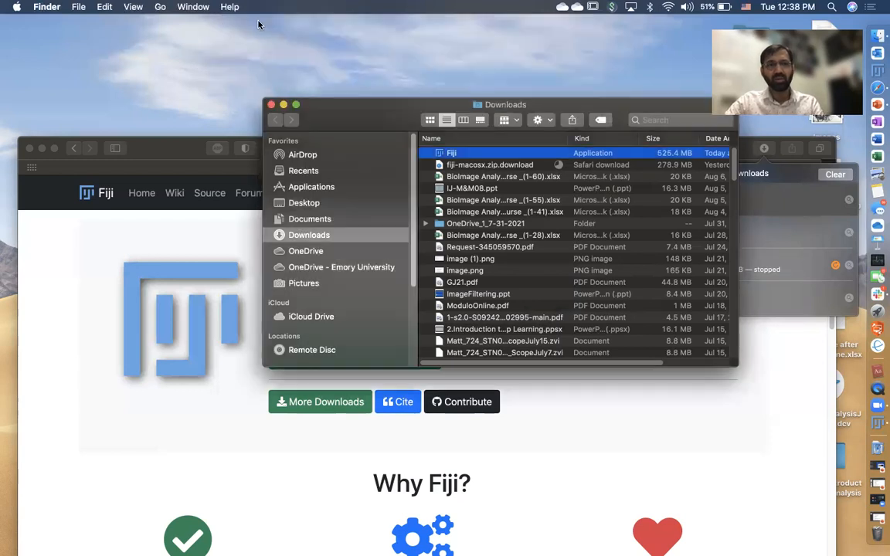
{"action": "left_click", "coordinate": [874, 430]}
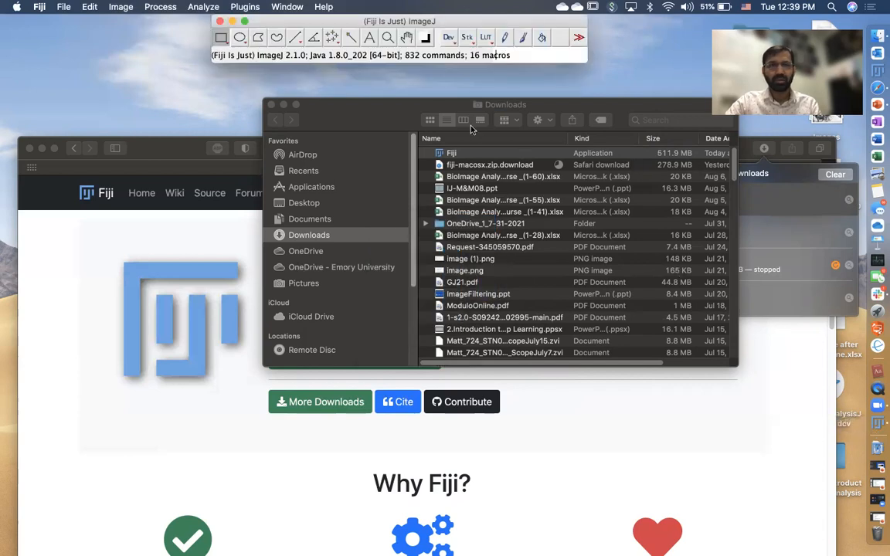
{"action": "left_click", "coordinate": [322, 7]}
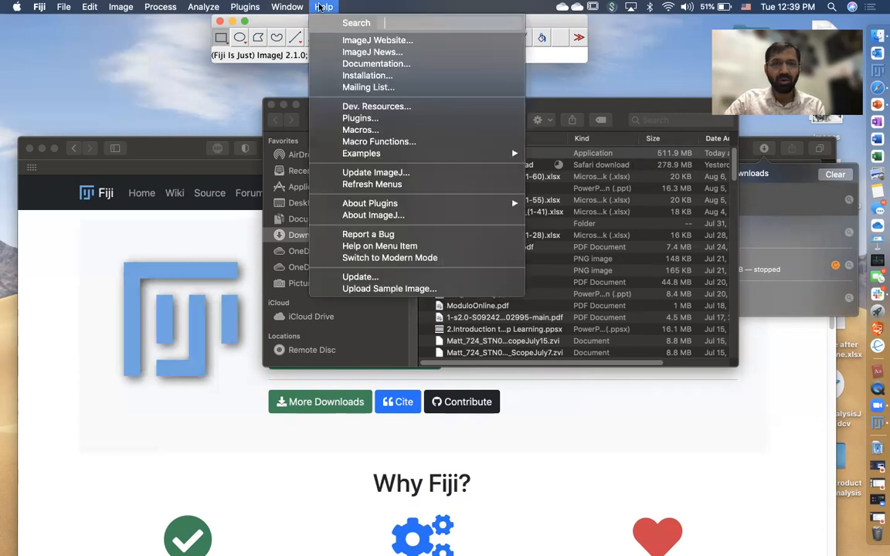
{"action": "left_click", "coordinate": [357, 276]}
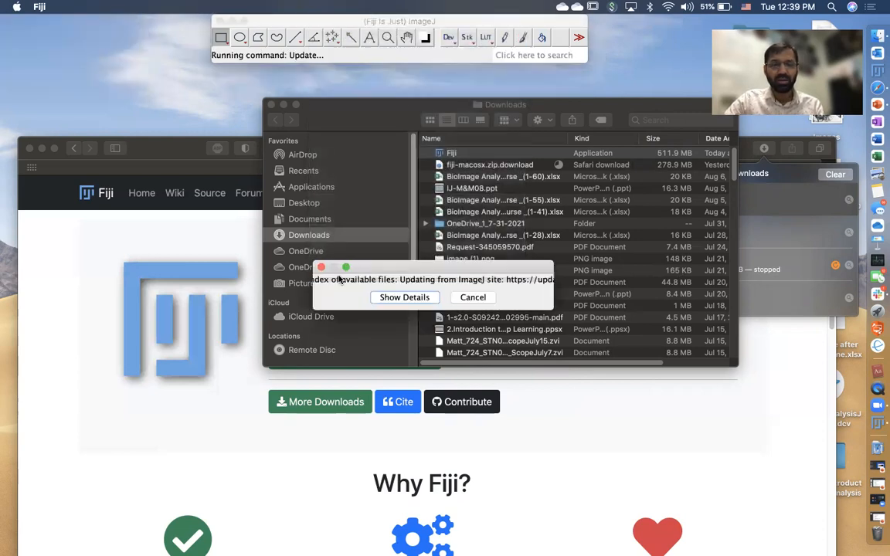
{"action": "left_click", "coordinate": [467, 298]}
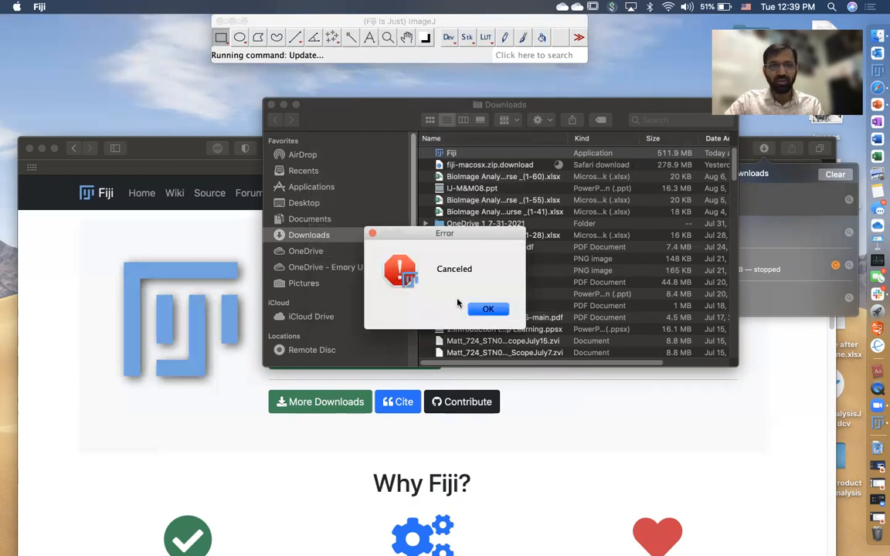
{"action": "left_click", "coordinate": [488, 310]}
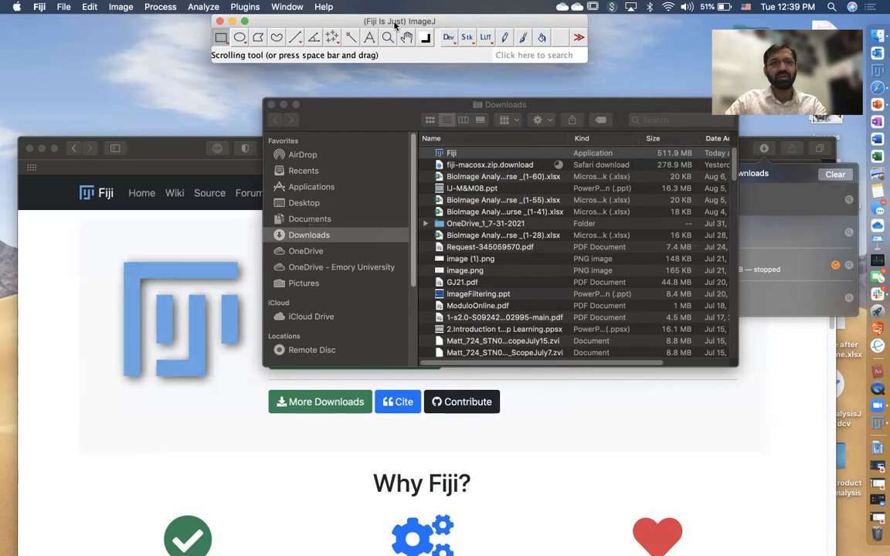
{"action": "left_click", "coordinate": [246, 6]}
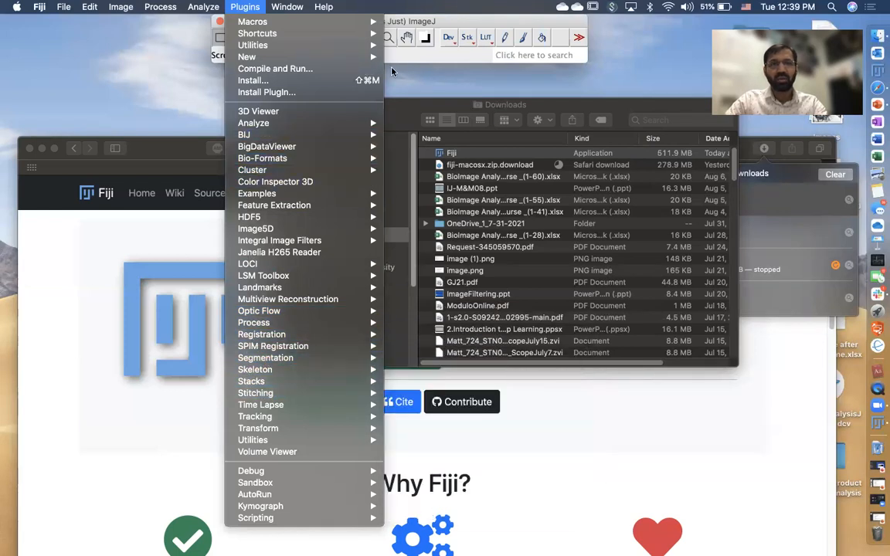
{"action": "left_click", "coordinate": [416, 30]}
Run Fiji's Update command again to check for remaining updates and dismiss the resulting message.
{"action": "left_click", "coordinate": [323, 6]}
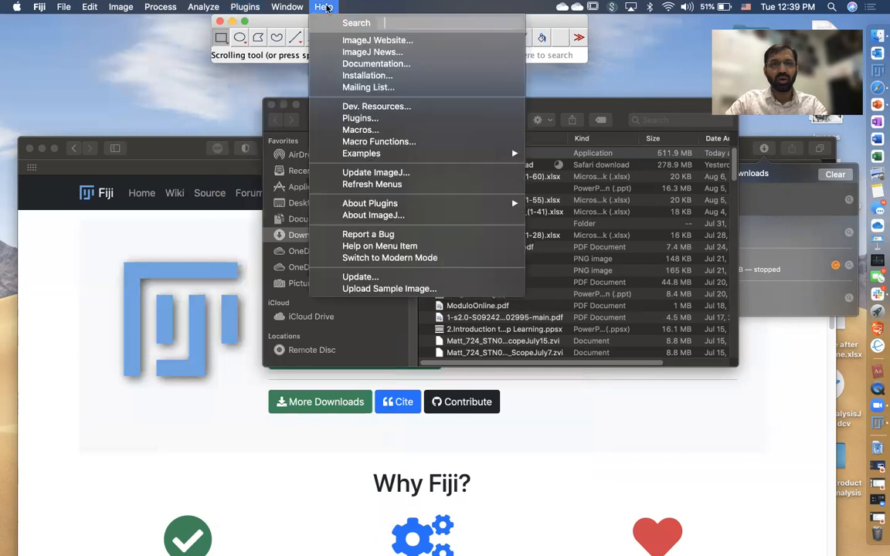
{"action": "left_click", "coordinate": [360, 277]}
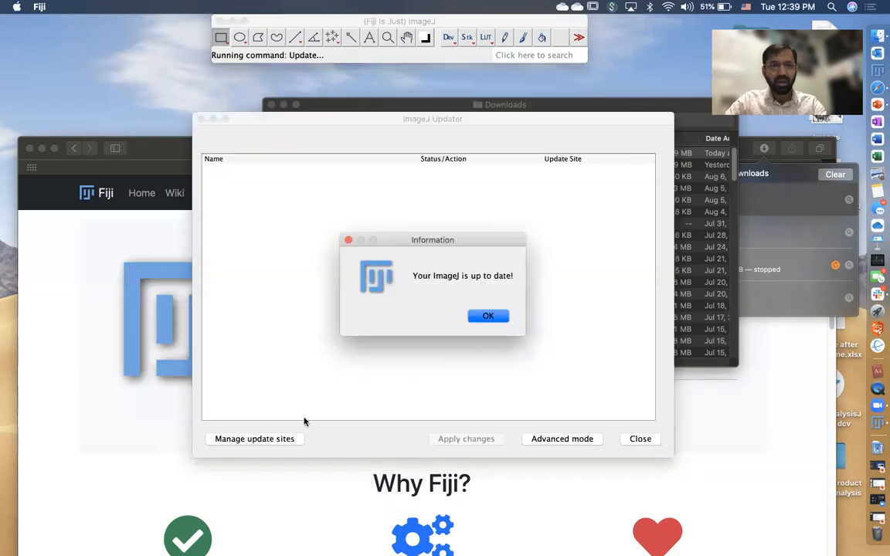
{"action": "left_click", "coordinate": [489, 314]}
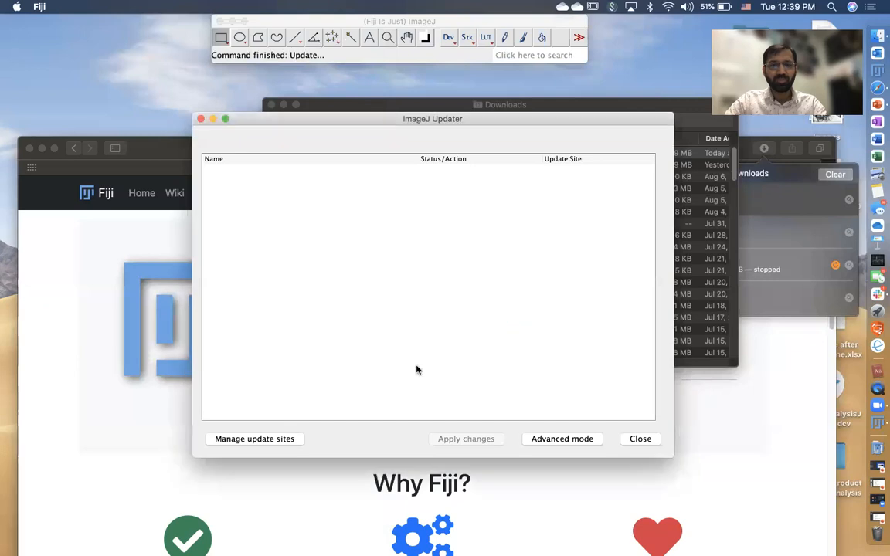
Open the list of available update sites from the ImageJ Updater and enable the Cookbook site.
{"action": "left_click", "coordinate": [281, 441]}
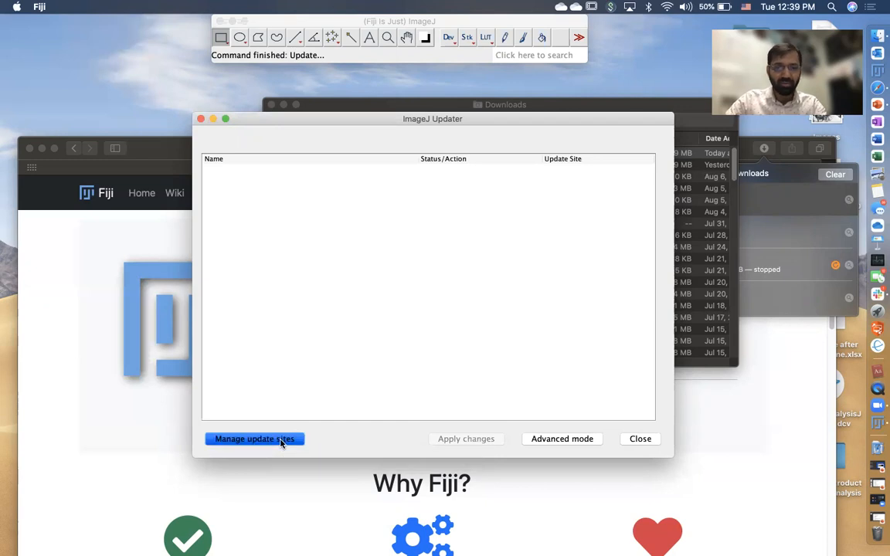
{"action": "scroll", "coordinate": [286, 309], "scroll_direction": "down", "scroll_amount": 3}
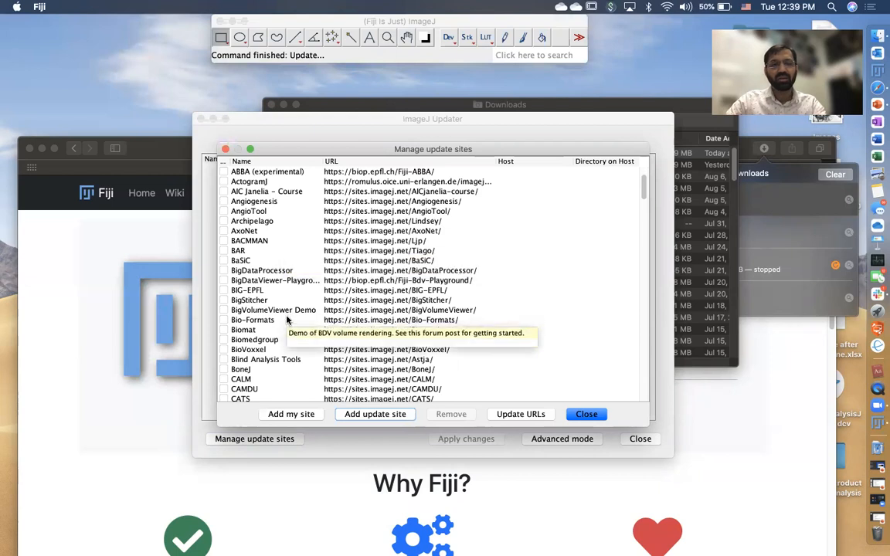
{"action": "scroll", "coordinate": [286, 315], "scroll_direction": "down", "scroll_amount": 2}
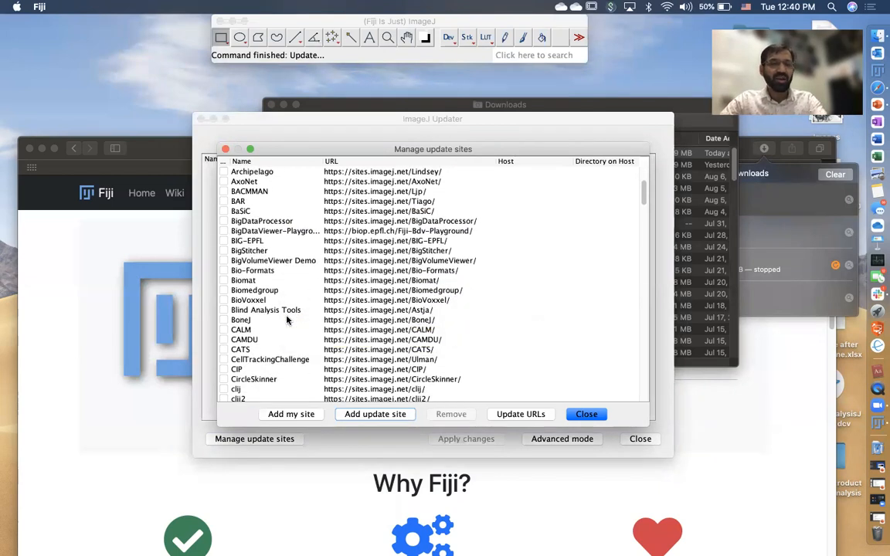
{"action": "scroll", "coordinate": [287, 319], "scroll_direction": "down", "scroll_amount": 4}
{"action": "scroll", "coordinate": [287, 319], "scroll_direction": "down", "scroll_amount": 3}
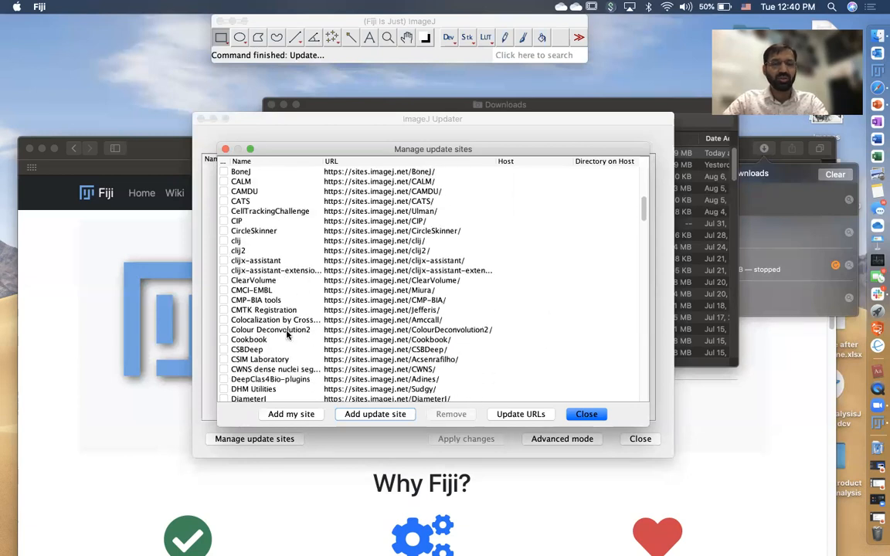
{"action": "left_click", "coordinate": [225, 341]}
Enable the CSBDeep and StarDist update sites and close the list of update sites.
{"action": "scroll", "coordinate": [224, 343], "scroll_direction": "down", "scroll_amount": 15}
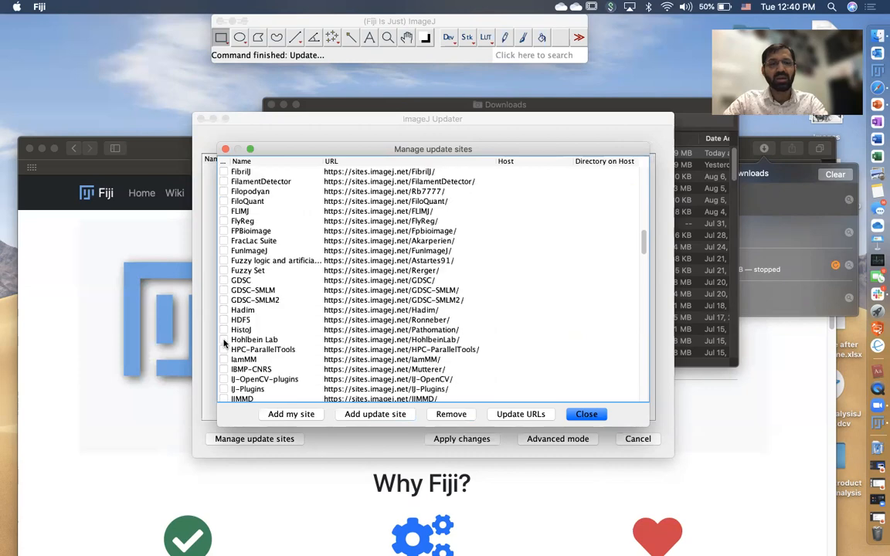
{"action": "scroll", "coordinate": [224, 344], "scroll_direction": "down", "scroll_amount": 20}
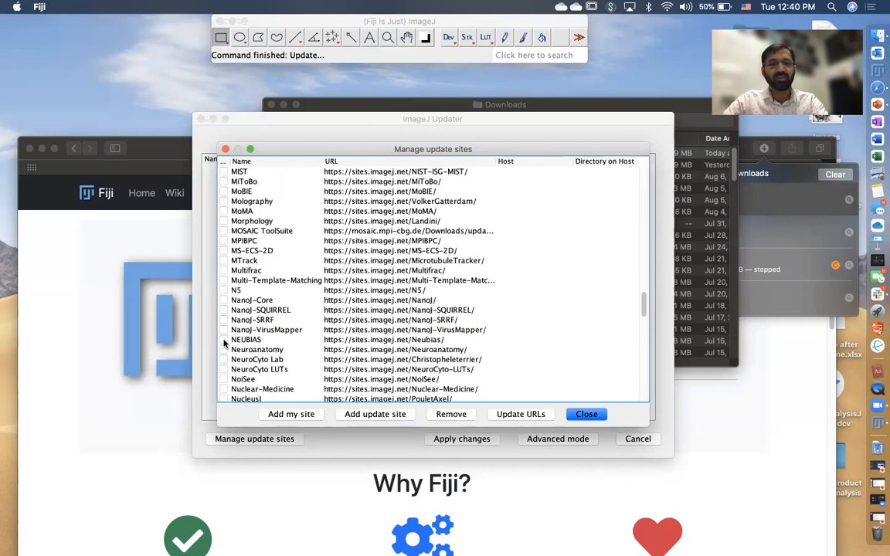
{"action": "scroll", "coordinate": [224, 343], "scroll_direction": "down", "scroll_amount": 20}
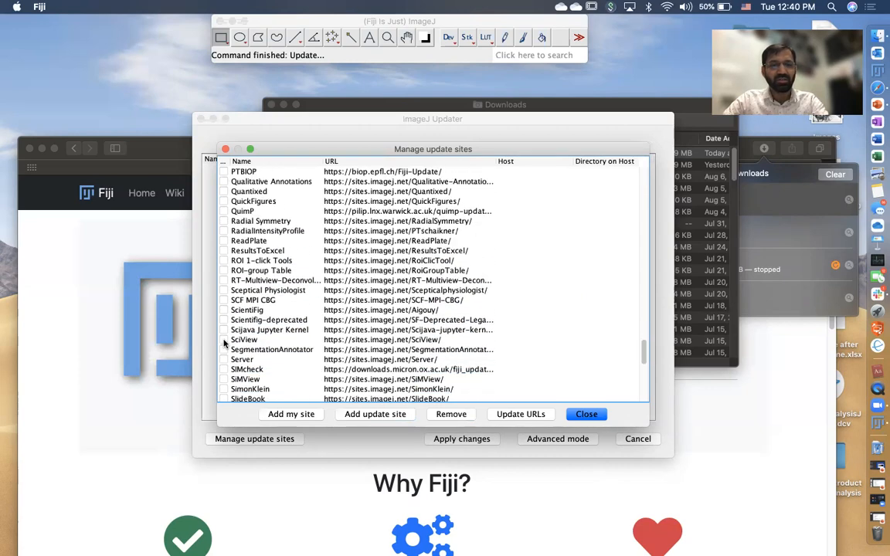
{"action": "scroll", "coordinate": [224, 343], "scroll_direction": "down", "scroll_amount": 10}
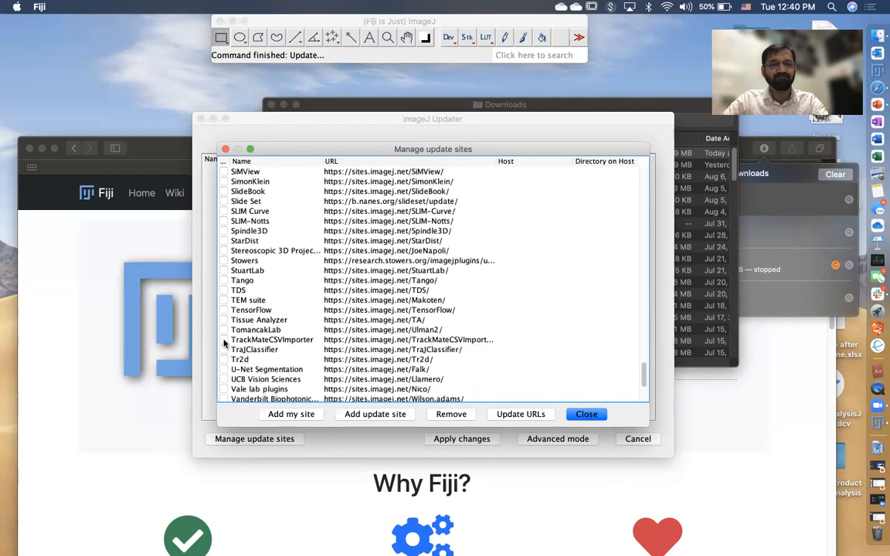
{"action": "left_click", "coordinate": [222, 241]}
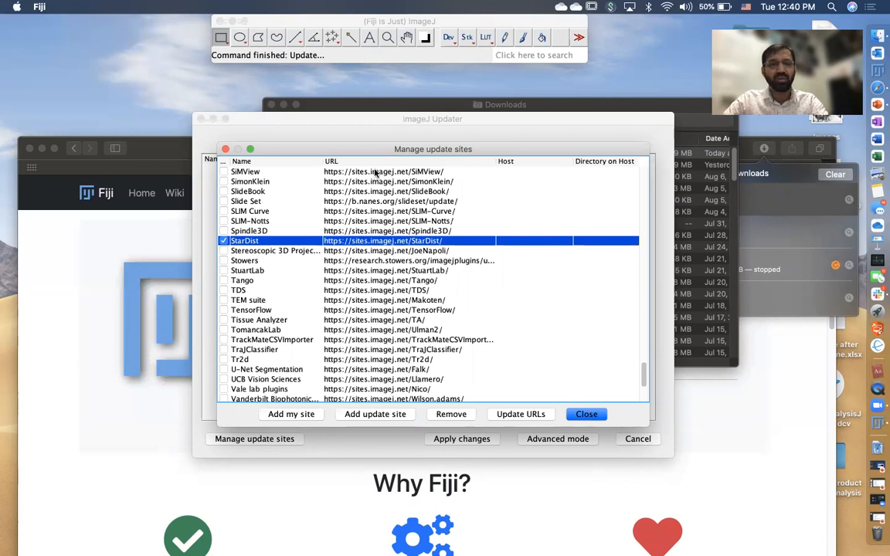
{"action": "left_click", "coordinate": [587, 415]}
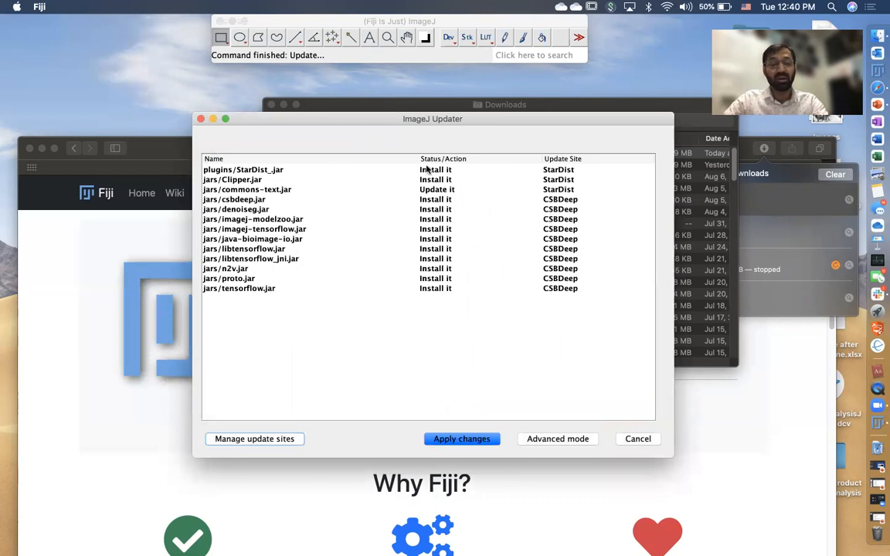
Apply the plugin changes in the ImageJ Updater, then quit and relaunch Fiji.
{"action": "left_click", "coordinate": [455, 439]}
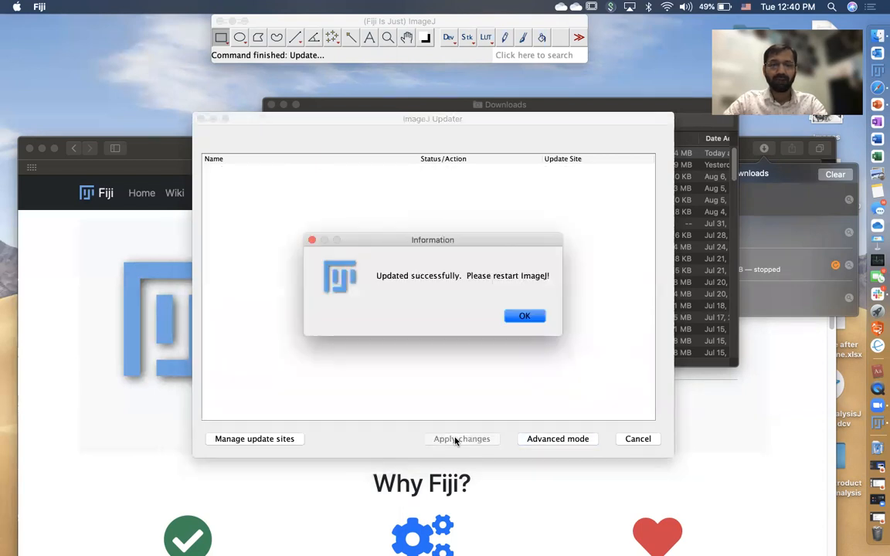
{"action": "left_click", "coordinate": [523, 317]}
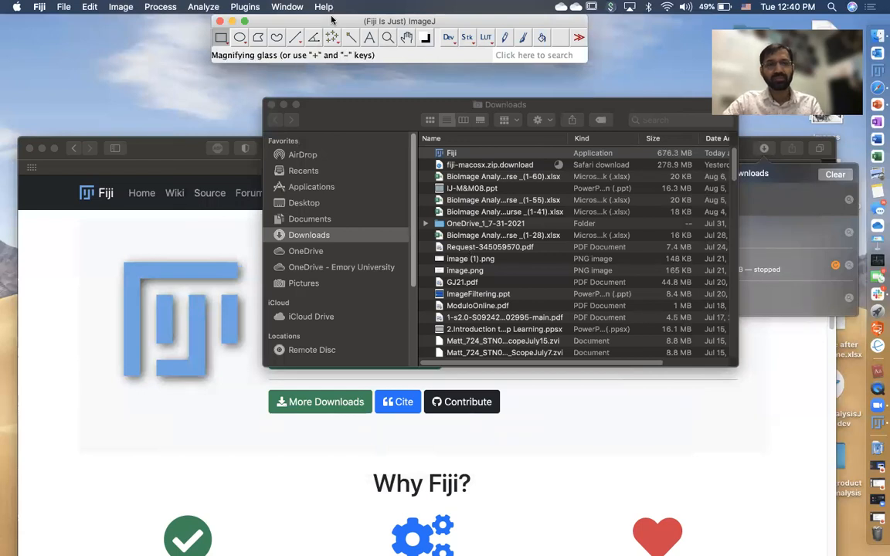
{"action": "key", "text": "super+q"}
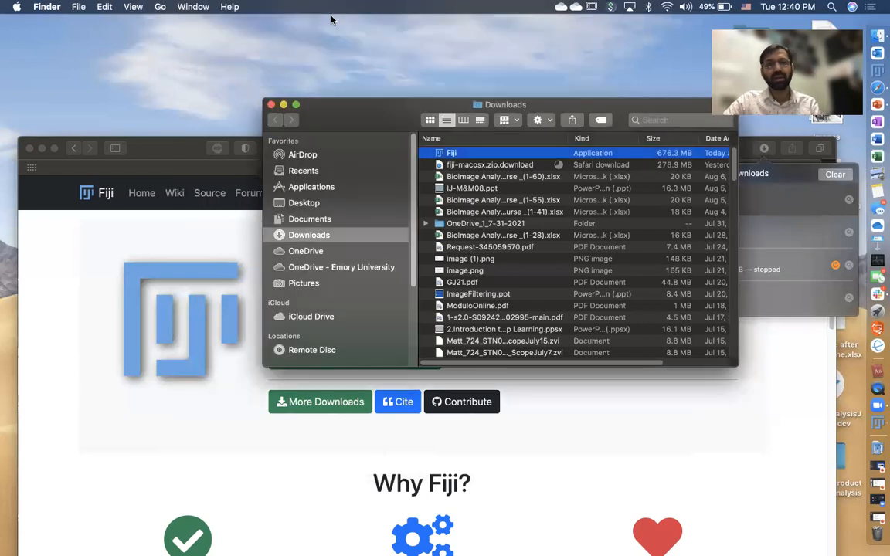
{"action": "left_click", "coordinate": [877, 421]}
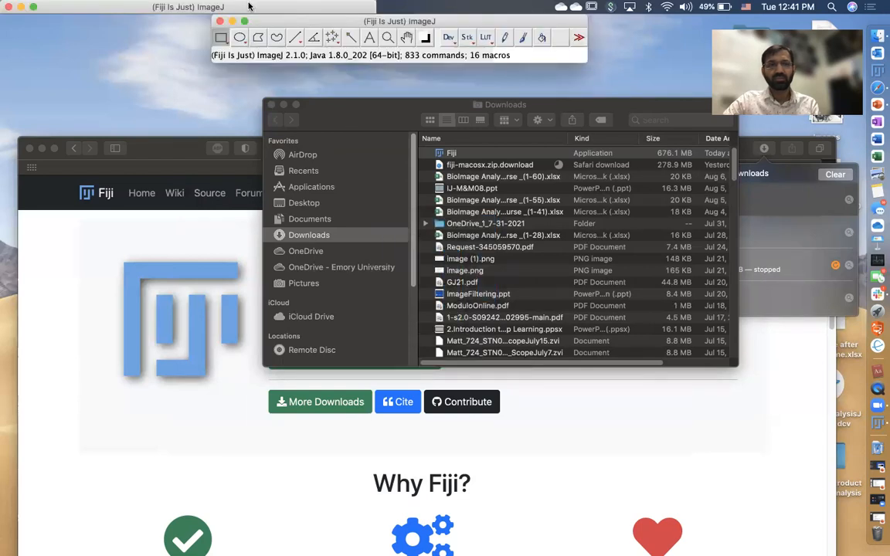
Check Fiji's installed plugins for StarDist and its commands.
{"action": "left_click", "coordinate": [246, 6]}
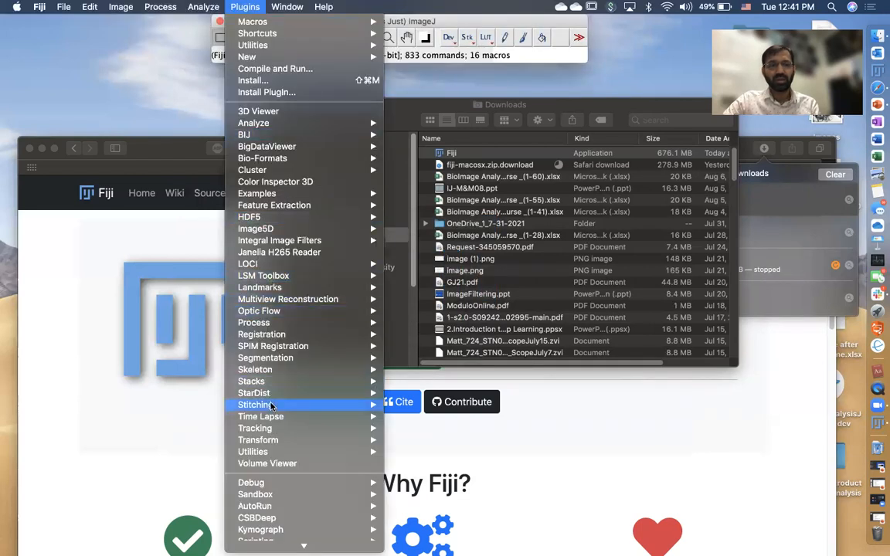
{"action": "mouse_move", "coordinate": [272, 396]}
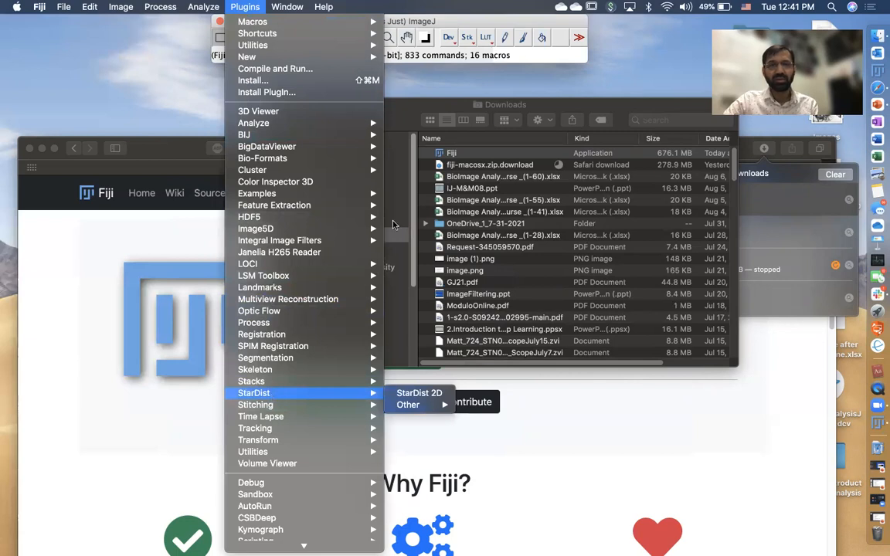
{"action": "left_click", "coordinate": [396, 122]}
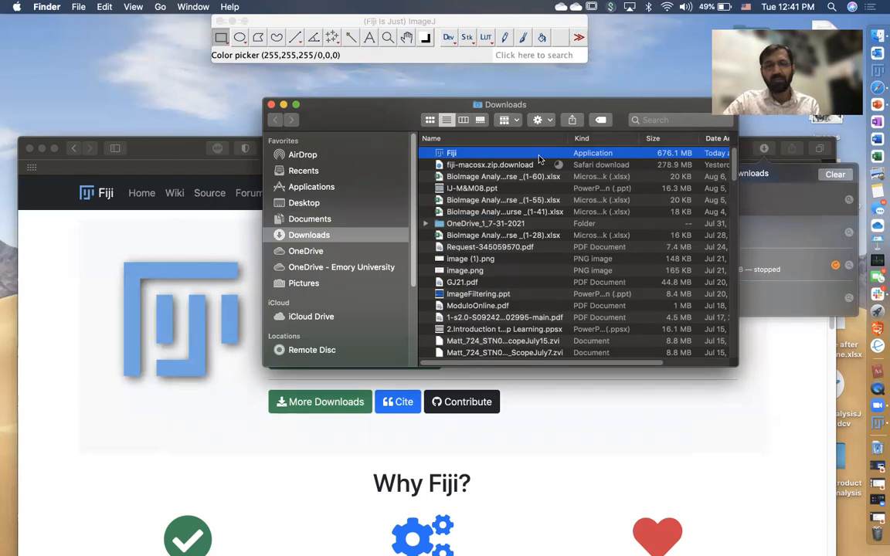
Show the package contents of the Fiji application in Downloads and look inside its jars folder.
{"action": "right_click", "coordinate": [472, 155]}
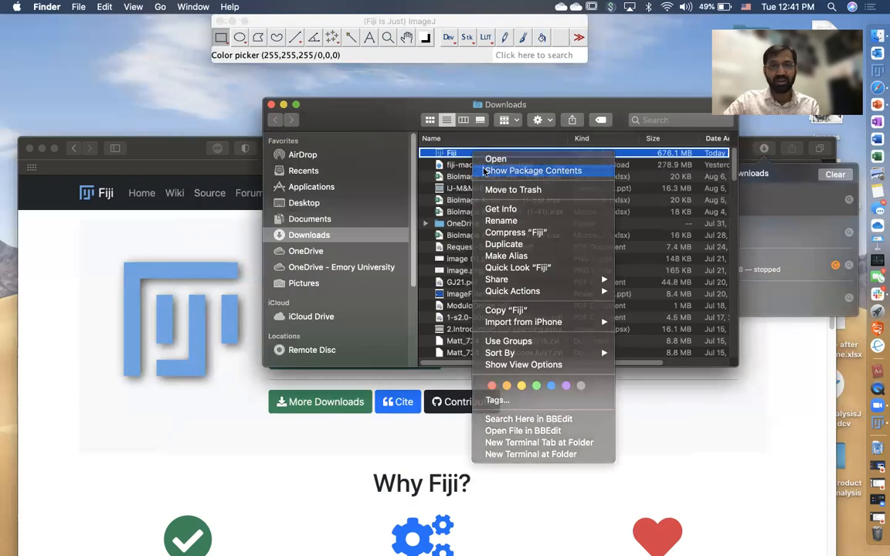
{"action": "left_click", "coordinate": [485, 171]}
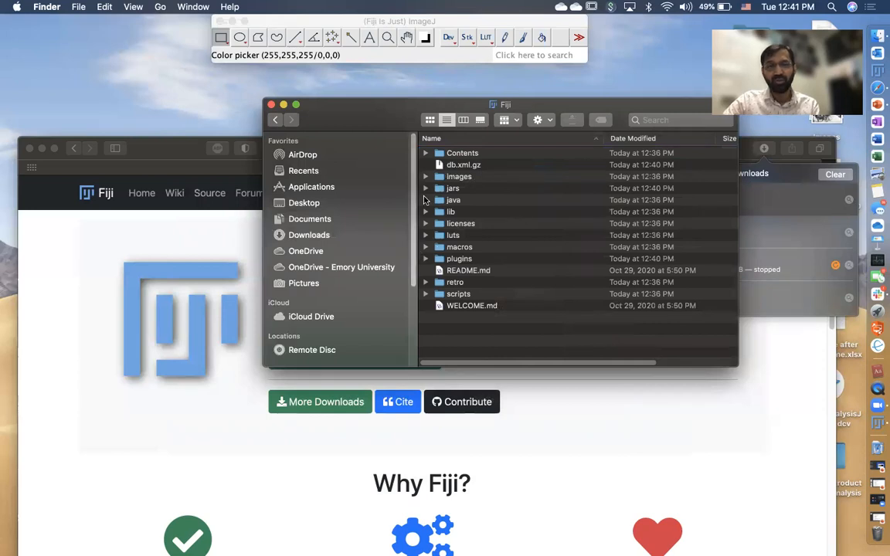
{"action": "left_click", "coordinate": [425, 189]}
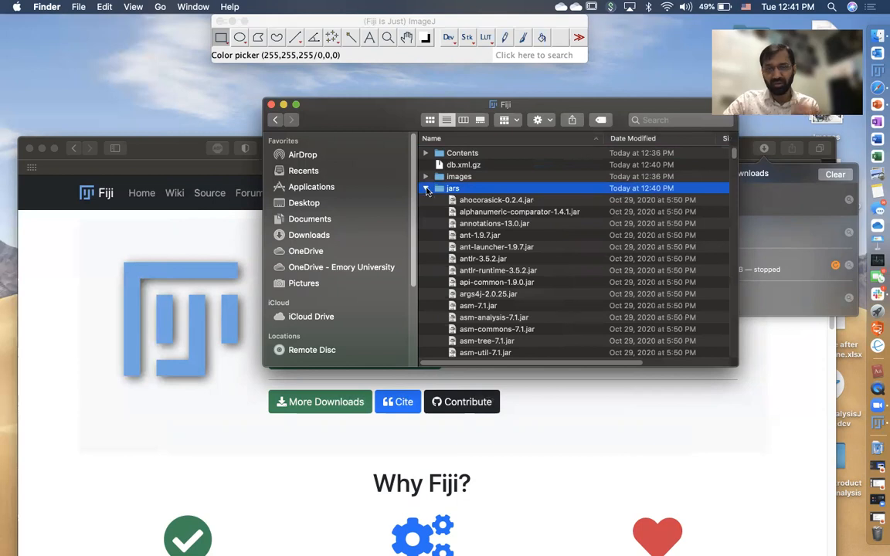
{"action": "left_click", "coordinate": [426, 190]}
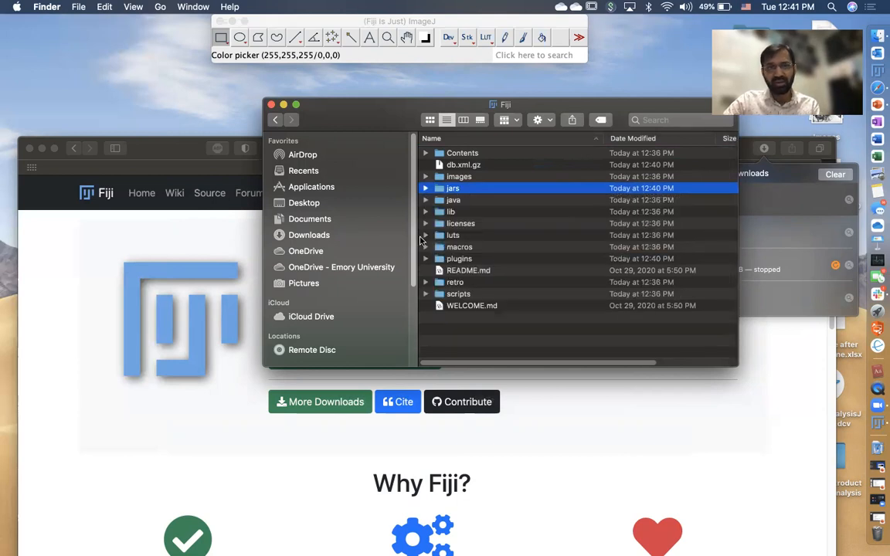
Look through Fiji's plugins folder for the StarDist jar file, collapse the folder and close the window.
{"action": "left_click", "coordinate": [425, 259]}
{"action": "scroll", "coordinate": [456, 267], "scroll_direction": "down", "scroll_amount": 5}
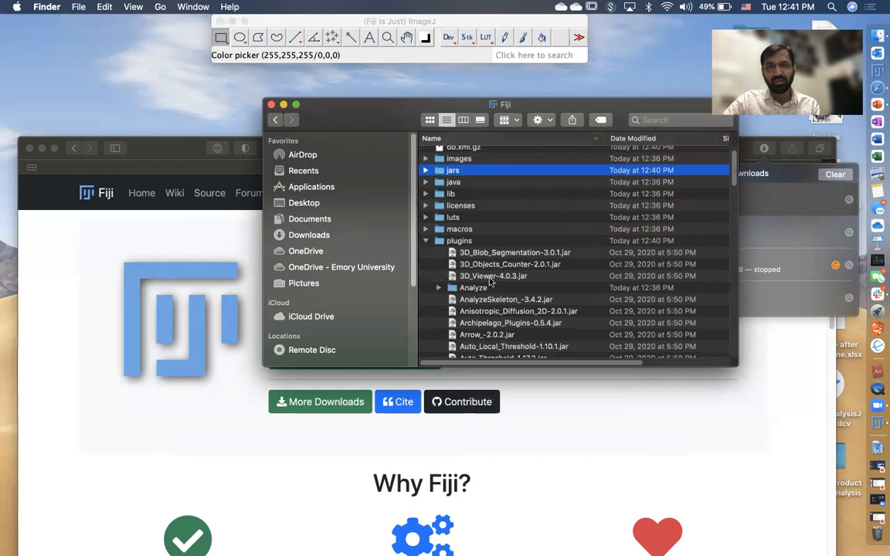
{"action": "scroll", "coordinate": [490, 280], "scroll_direction": "down", "scroll_amount": 15}
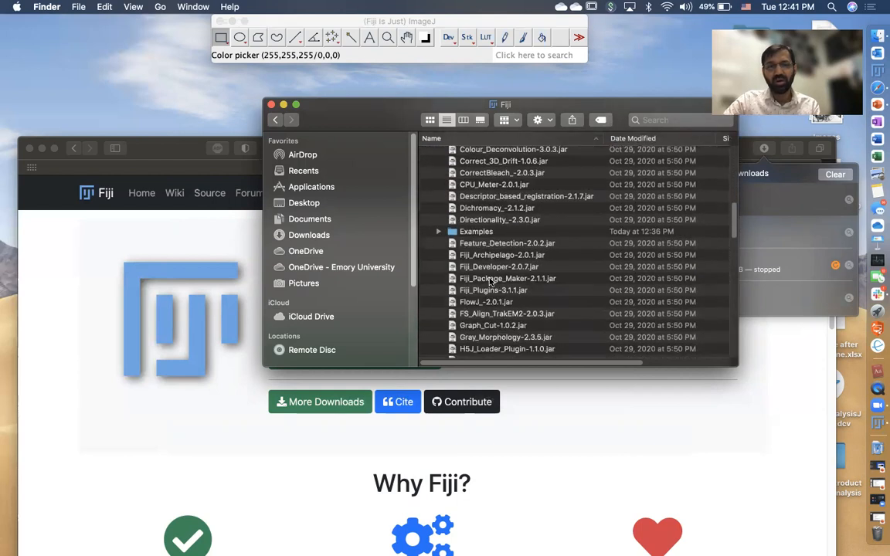
{"action": "scroll", "coordinate": [489, 278], "scroll_direction": "down", "scroll_amount": 15}
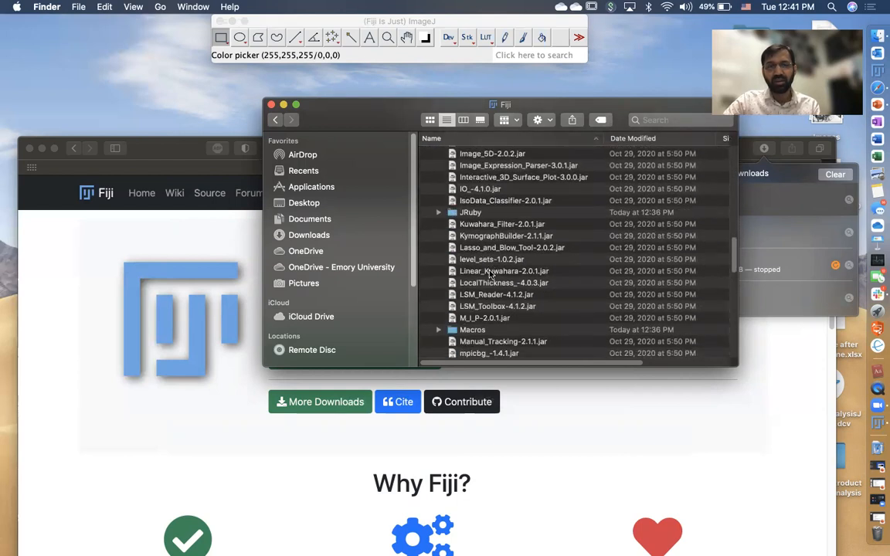
{"action": "scroll", "coordinate": [489, 274], "scroll_direction": "down", "scroll_amount": 10}
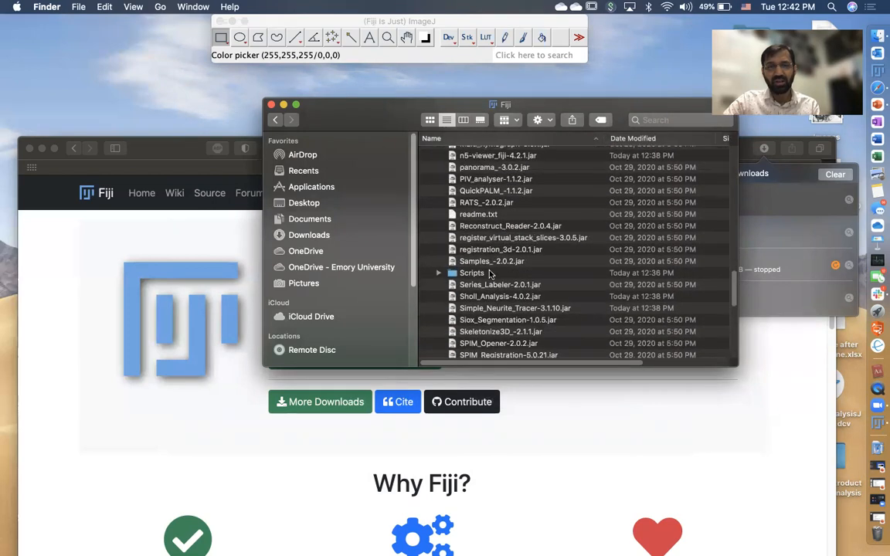
{"action": "scroll", "coordinate": [489, 274], "scroll_direction": "down", "scroll_amount": 1}
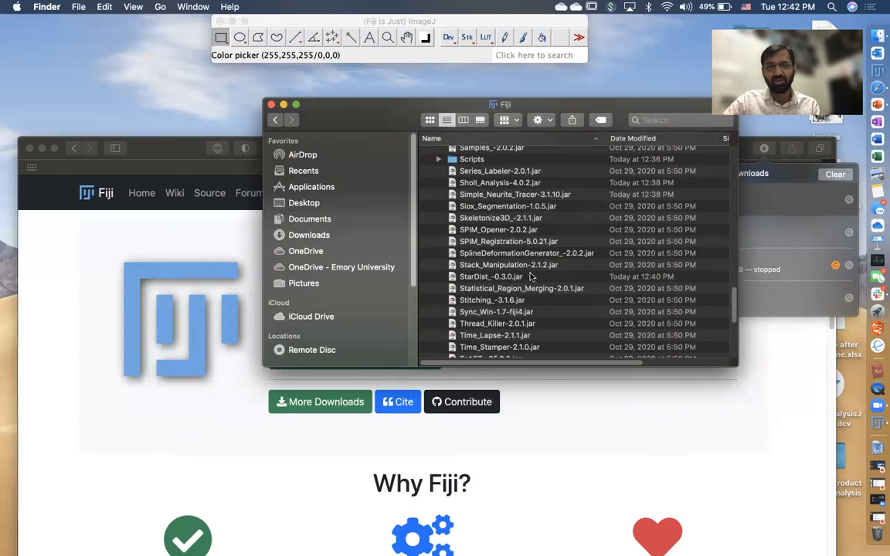
{"action": "scroll", "coordinate": [433, 197], "scroll_direction": "up", "scroll_amount": 20}
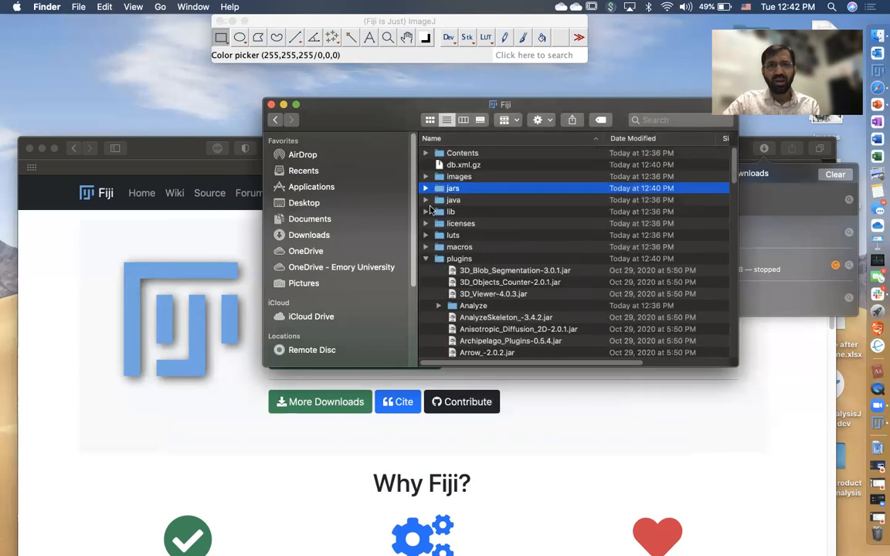
{"action": "left_click", "coordinate": [426, 259]}
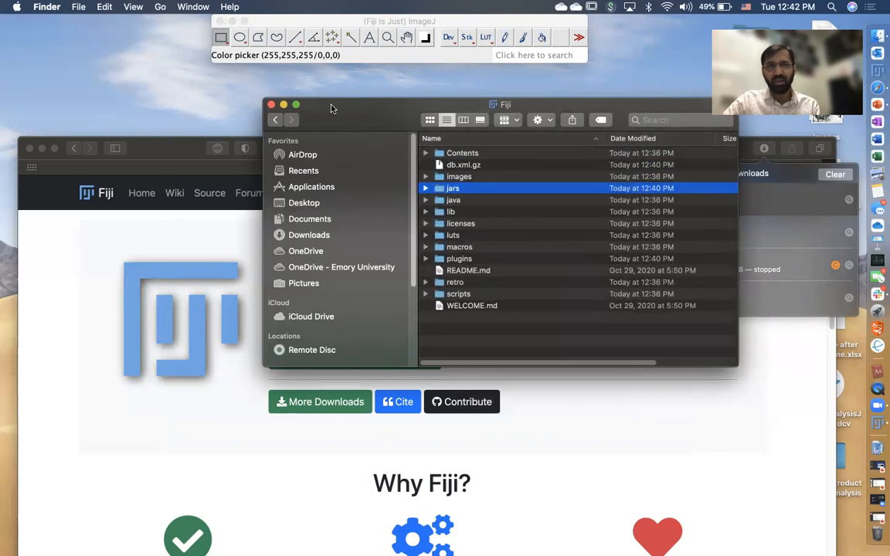
{"action": "left_click", "coordinate": [271, 105]}
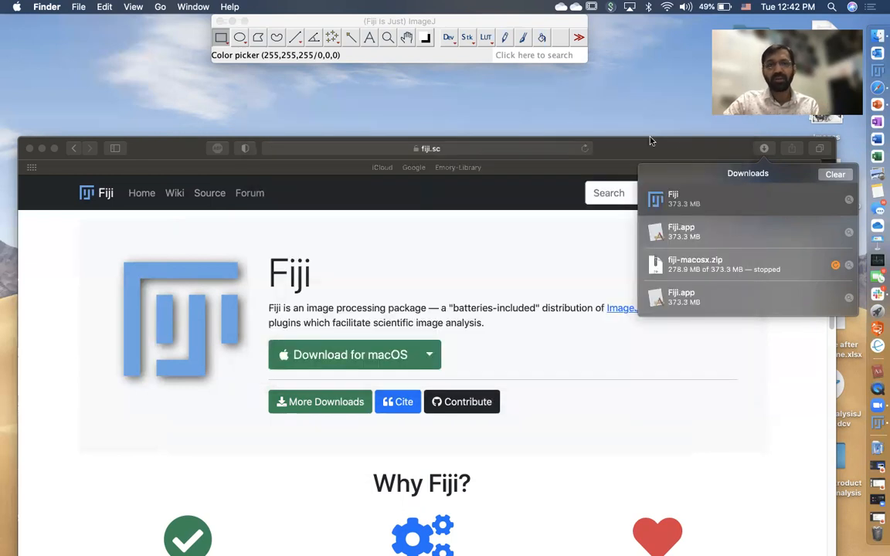
Return to Fiji and open its Memory & Threads options.
{"action": "left_click", "coordinate": [630, 151]}
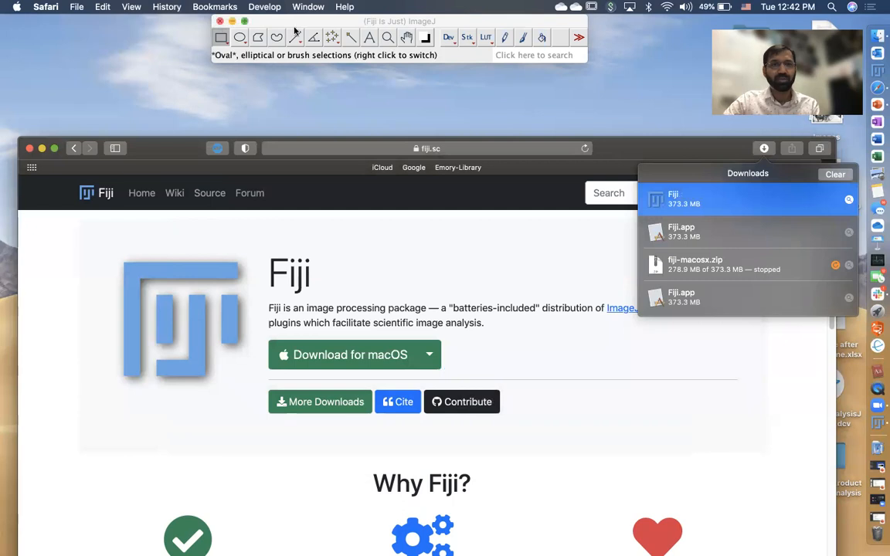
{"action": "left_click", "coordinate": [271, 24]}
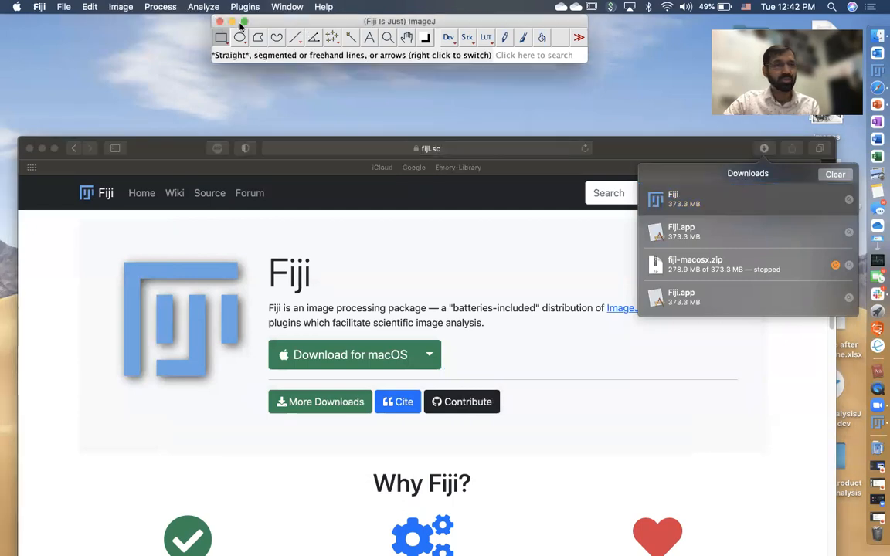
{"action": "left_click", "coordinate": [90, 8]}
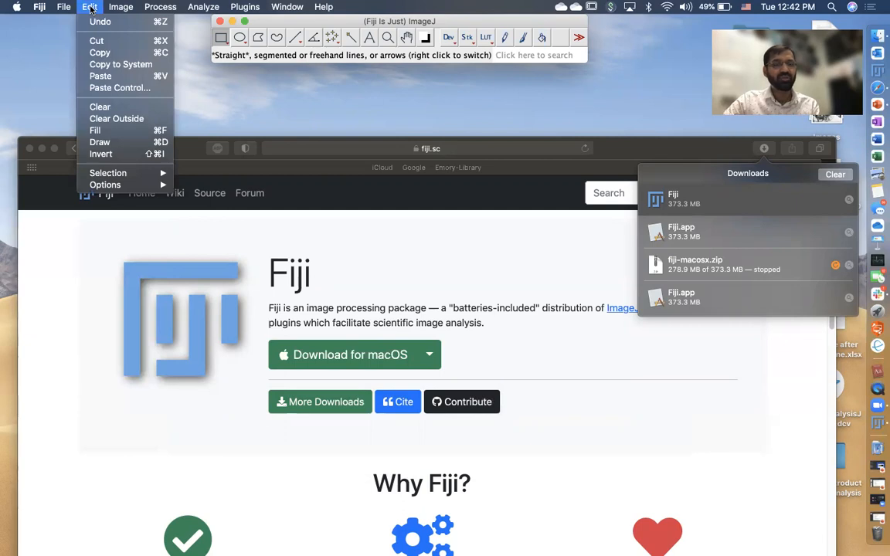
{"action": "mouse_move", "coordinate": [119, 184]}
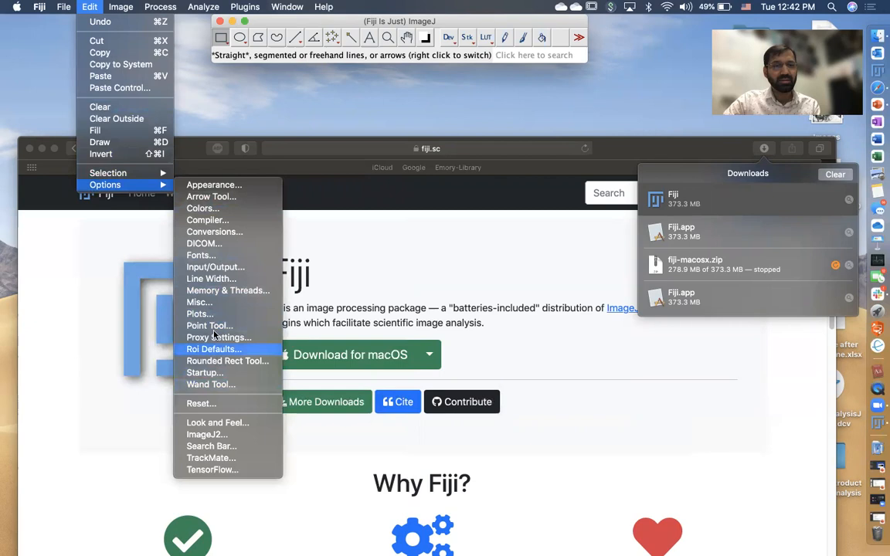
{"action": "left_click", "coordinate": [216, 292]}
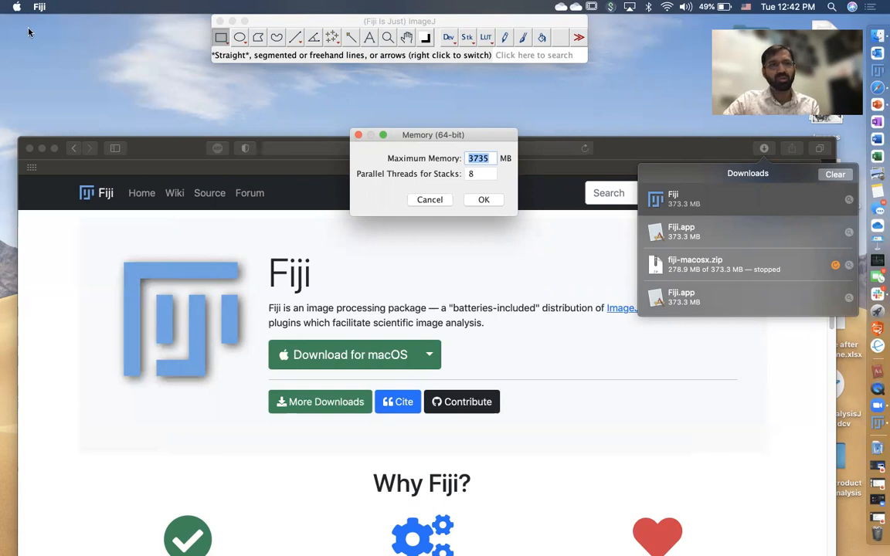
{"action": "left_click", "coordinate": [15, 7]}
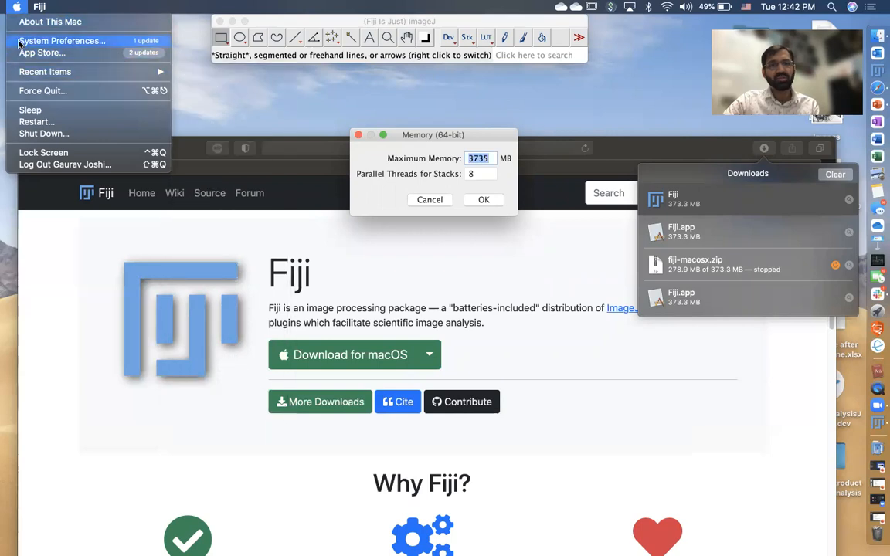
{"action": "left_click", "coordinate": [22, 43]}
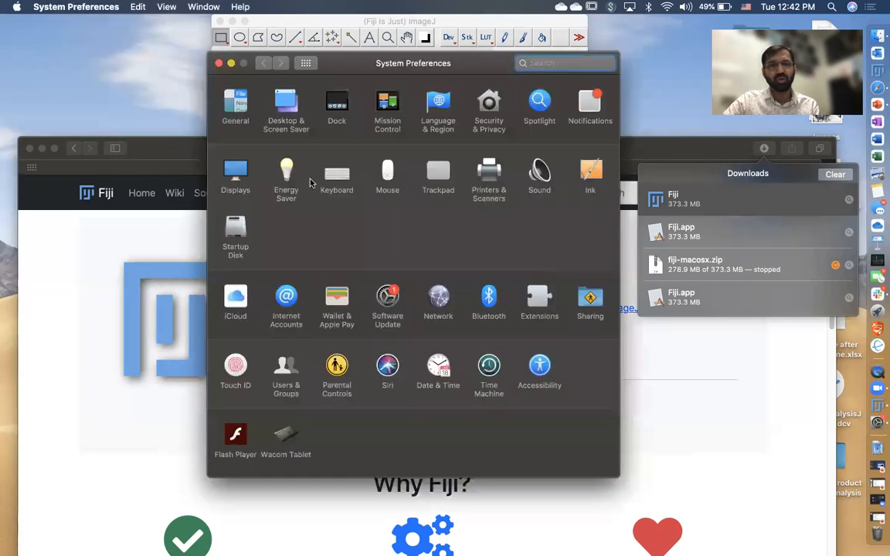
{"action": "left_click", "coordinate": [219, 63]}
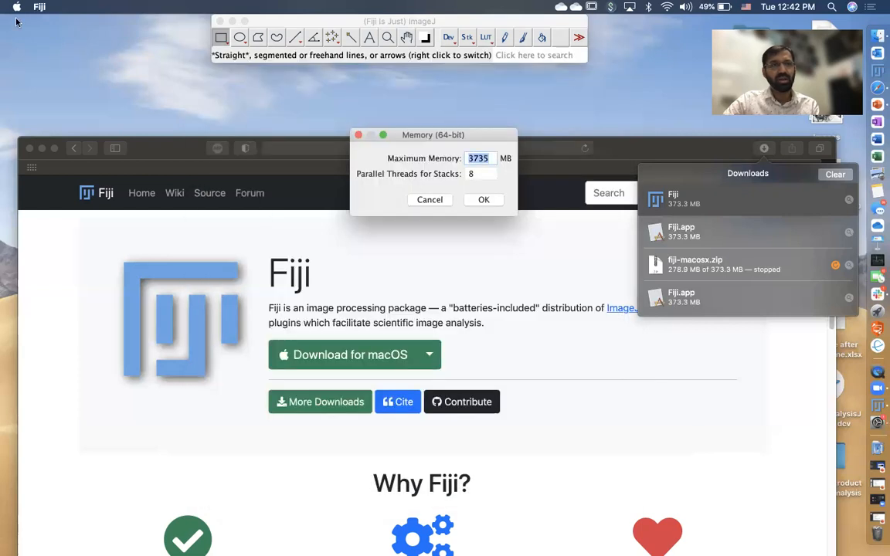
Open the About This Mac overview and move the Memory dialog clear of it to read the computer's installed memory.
{"action": "left_click", "coordinate": [13, 5]}
{"action": "left_click", "coordinate": [27, 22]}
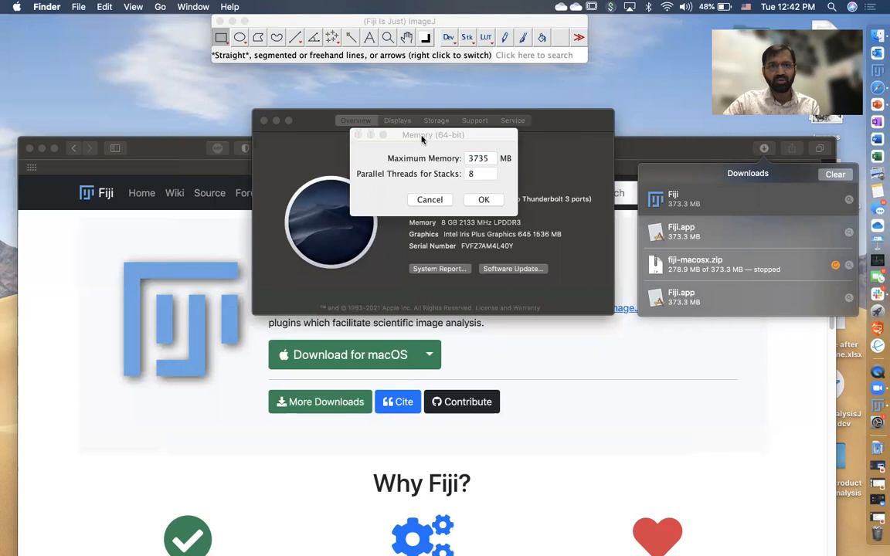
{"action": "left_click_drag", "start_coordinate": [424, 139], "coordinate": [438, 419]}
{"action": "left_click", "coordinate": [541, 224]}
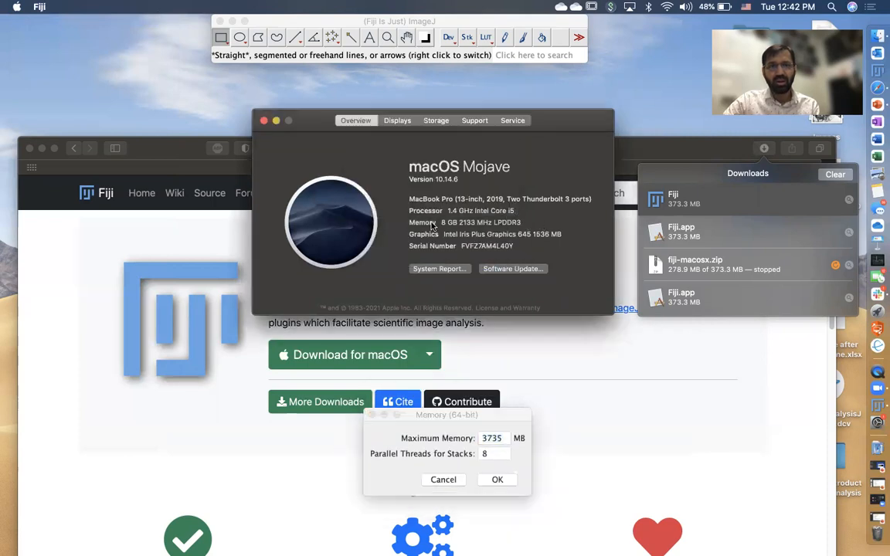
Set Fiji's maximum memory to 6500 MB, apply the change, and close the About This Mac window.
{"action": "left_click_drag", "start_coordinate": [441, 223], "coordinate": [491, 222]}
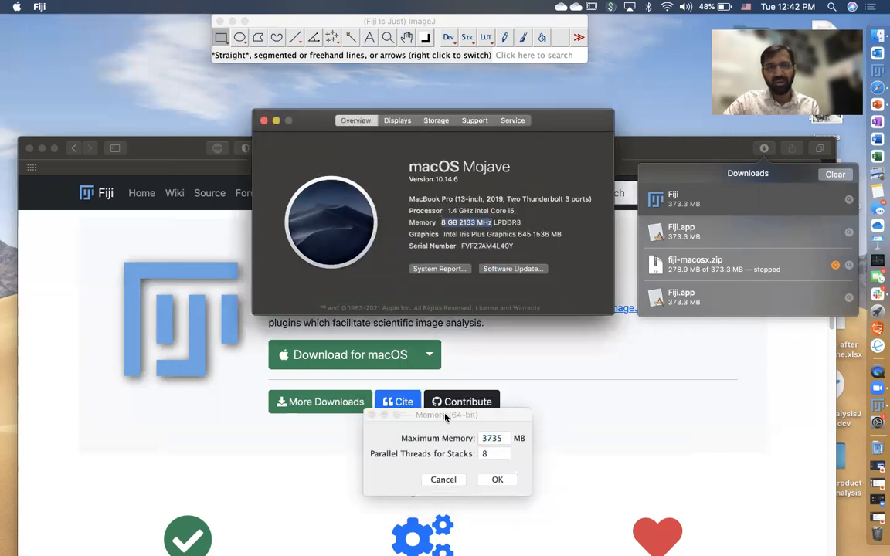
{"action": "left_click_drag", "start_coordinate": [406, 415], "coordinate": [370, 223]}
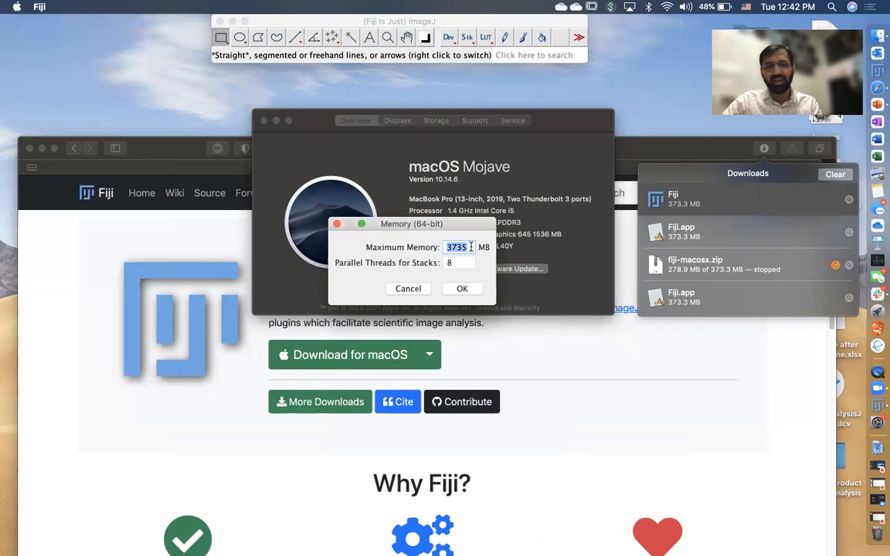
{"action": "type", "text": "6500"}
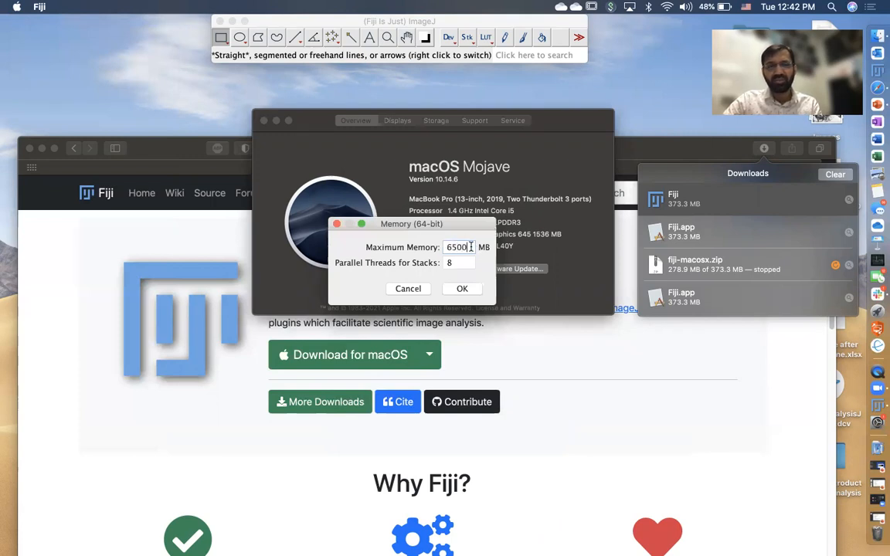
{"action": "left_click", "coordinate": [458, 289]}
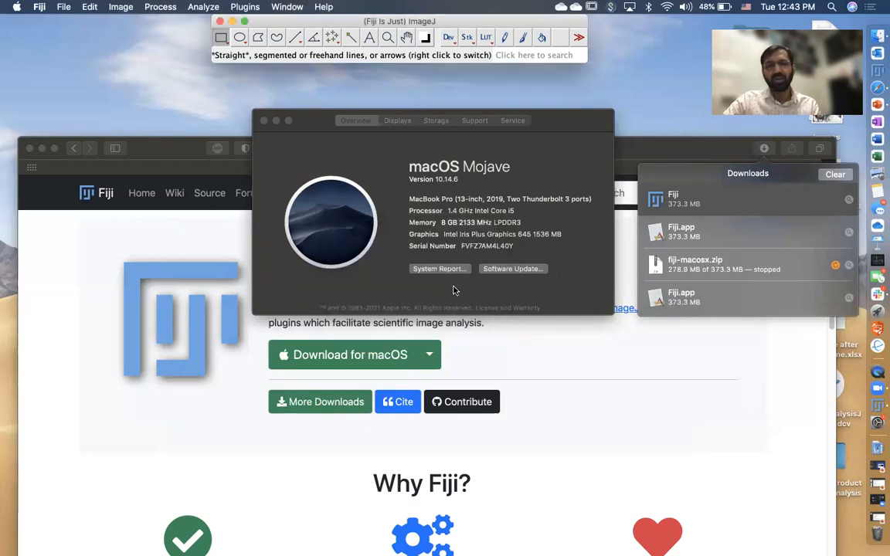
{"action": "left_click", "coordinate": [429, 197]}
{"action": "left_click", "coordinate": [310, 126]}
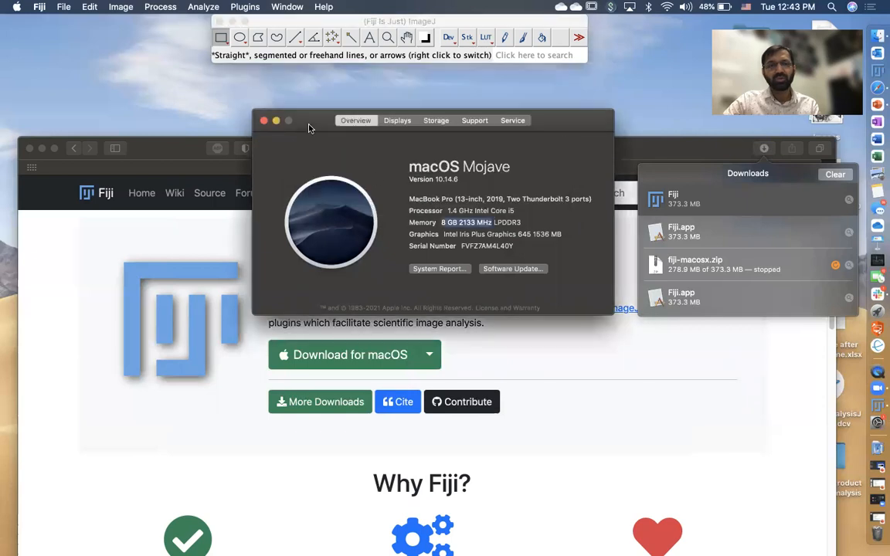
{"action": "left_click", "coordinate": [264, 121]}
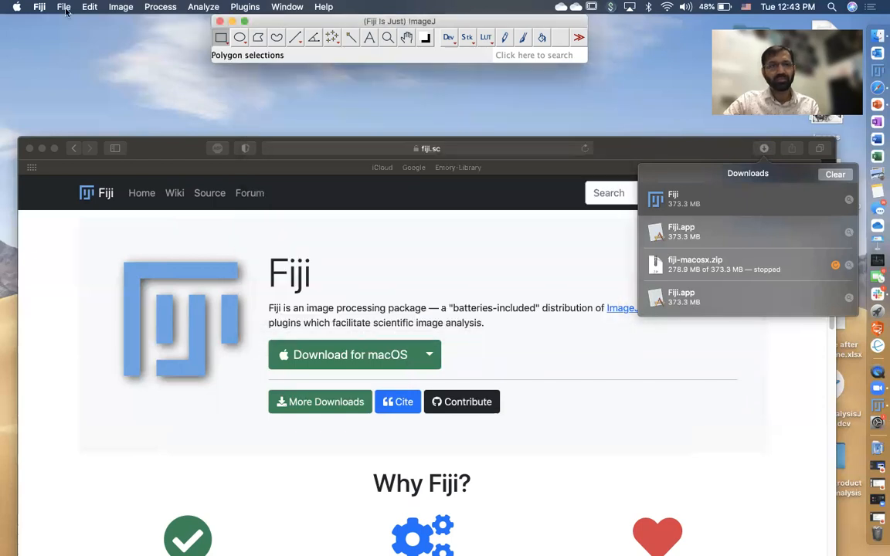
Quit Fiji and launch it again to apply the memory setting.
{"action": "left_click", "coordinate": [34, 7]}
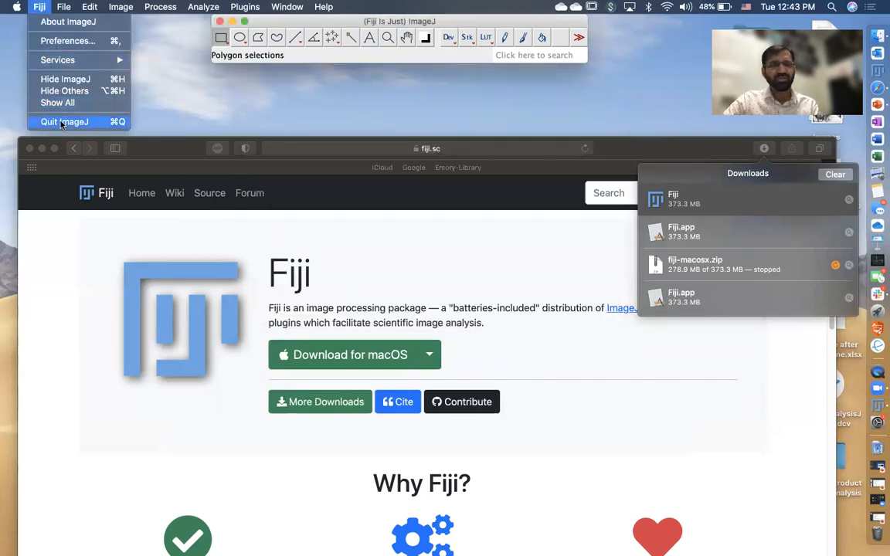
{"action": "left_click", "coordinate": [54, 109]}
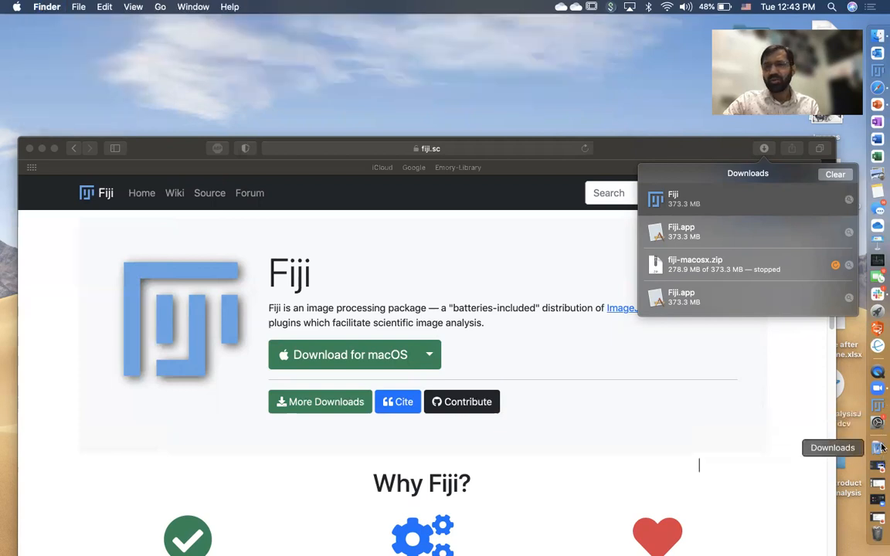
{"action": "left_click", "coordinate": [879, 407]}
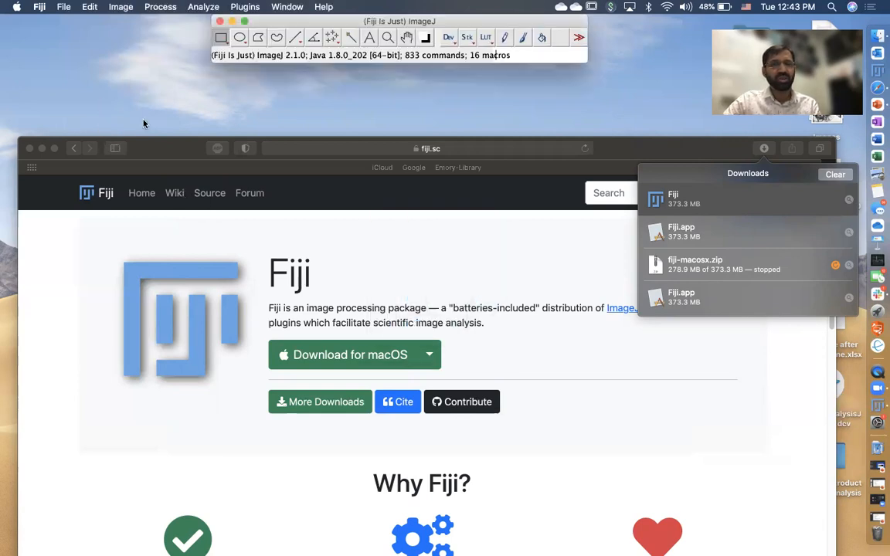
Reopen Fiji's Memory & Threads options to check the maximum memory, and accept the value shown.
{"action": "left_click", "coordinate": [90, 8]}
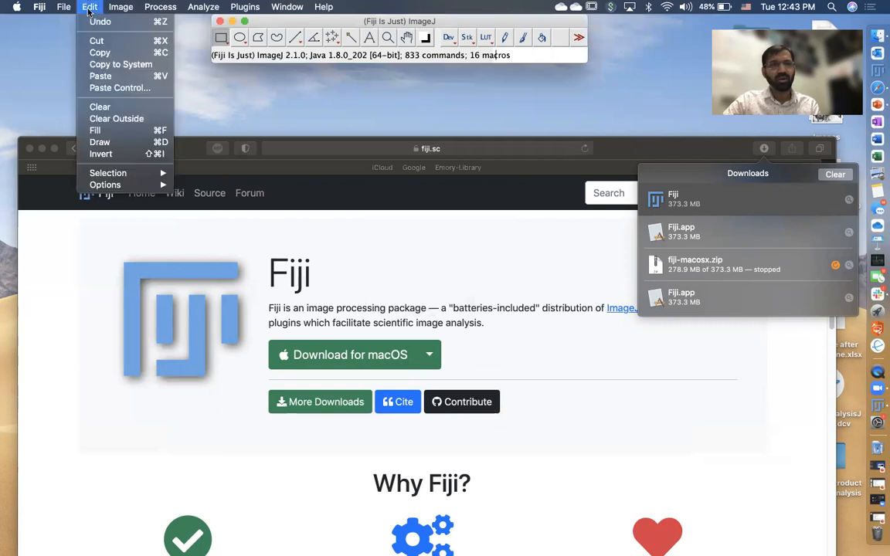
{"action": "mouse_move", "coordinate": [63, 6]}
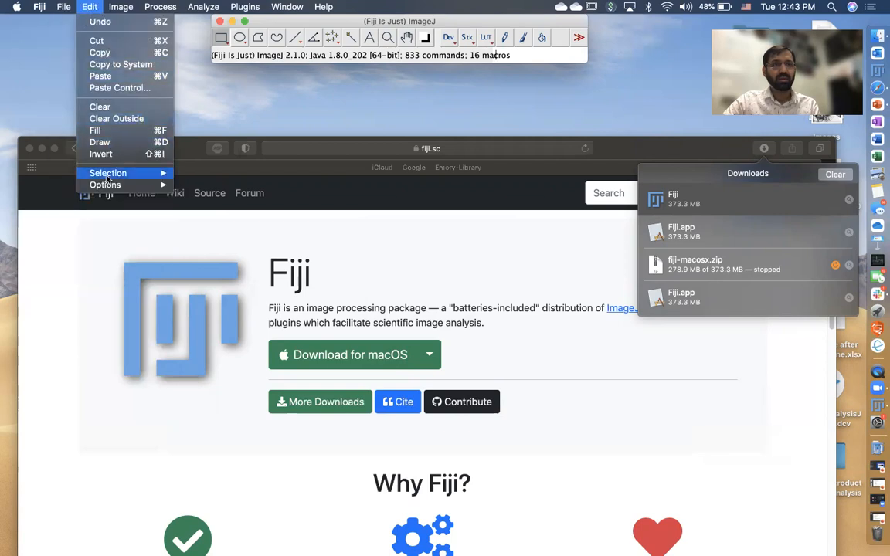
{"action": "mouse_move", "coordinate": [116, 185]}
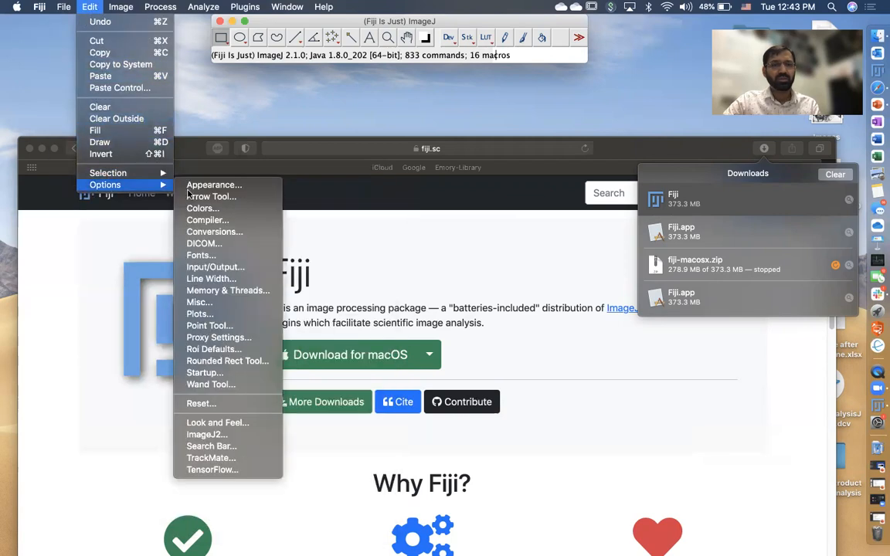
{"action": "left_click", "coordinate": [214, 291]}
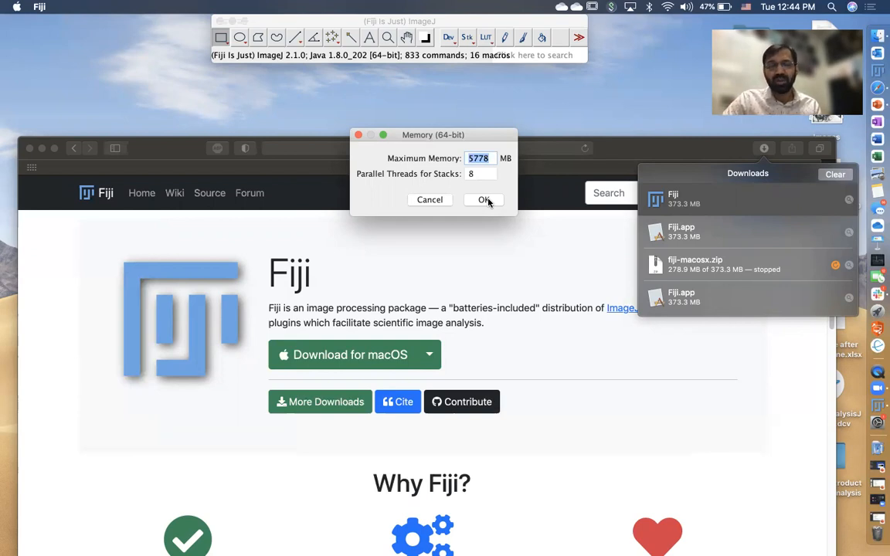
{"action": "left_click", "coordinate": [487, 202]}
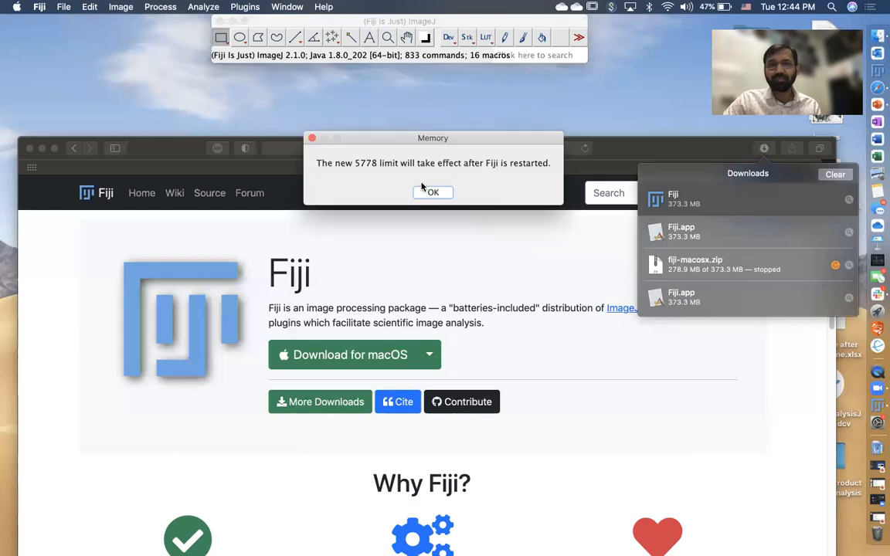
{"action": "left_click", "coordinate": [423, 190]}
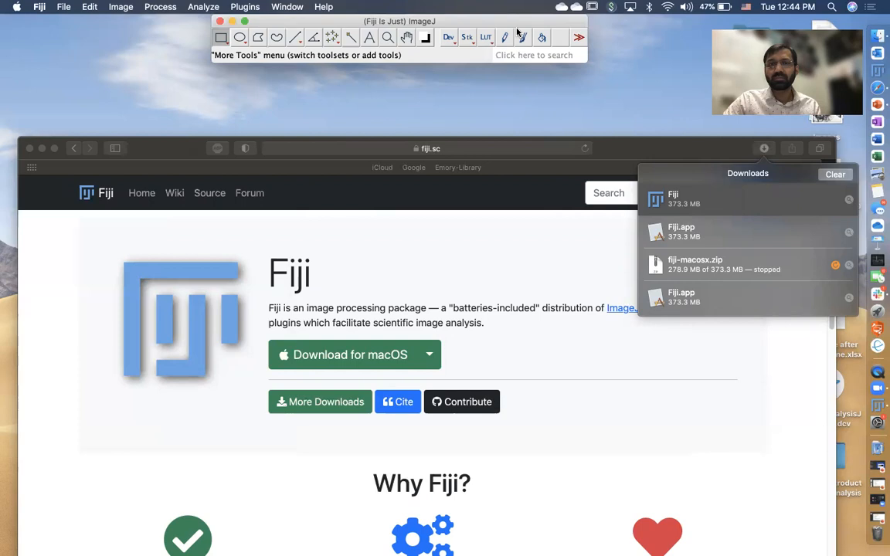
{"action": "left_click", "coordinate": [876, 389]}
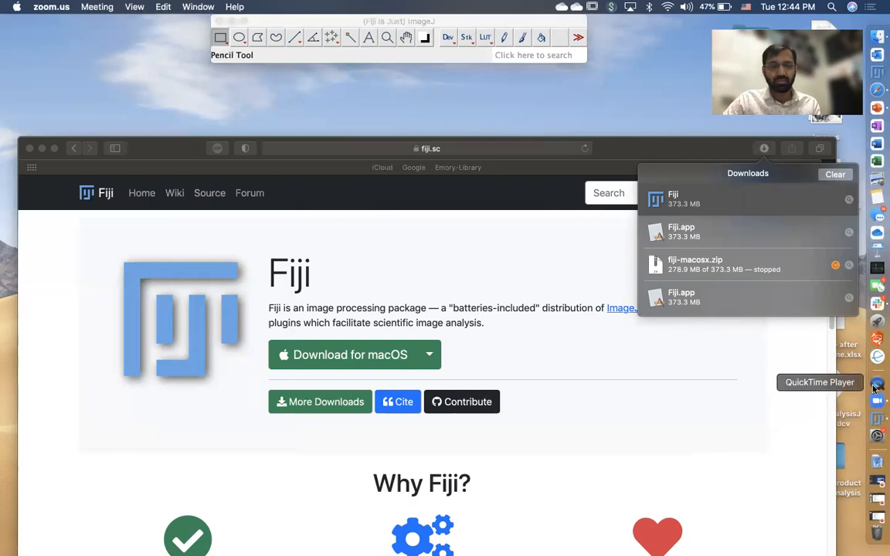